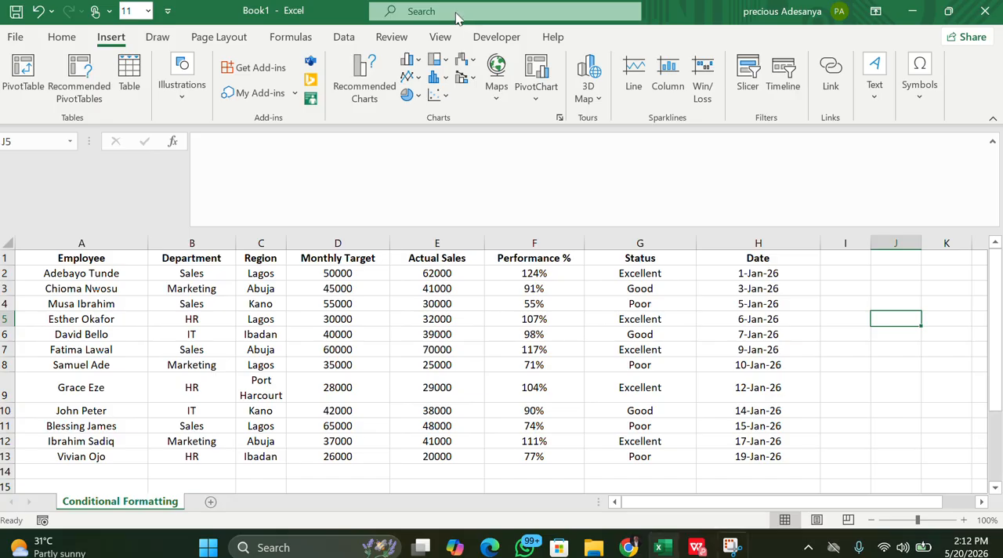
Search the available commands for "con" and view the Conditional Formatting options among the results
click(617, 11)
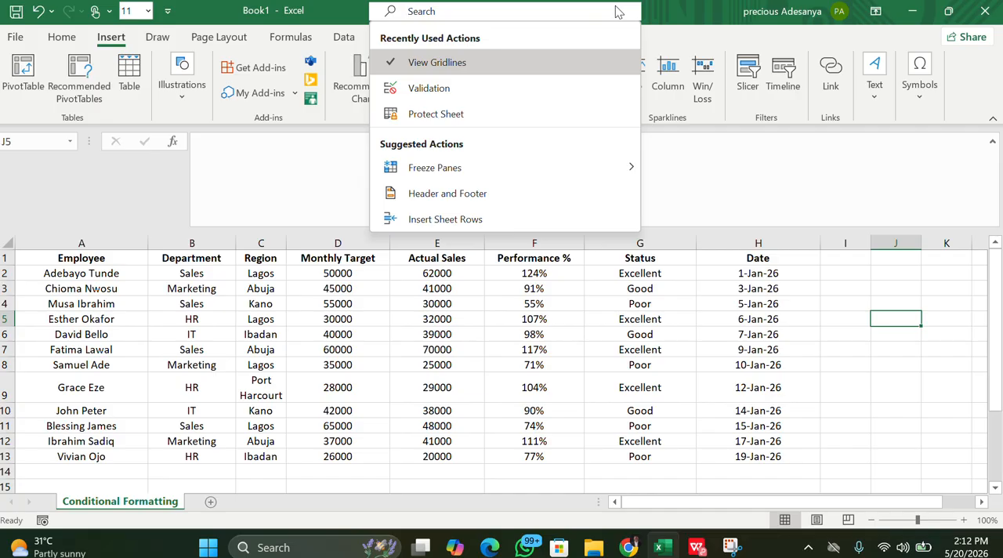
text(con)
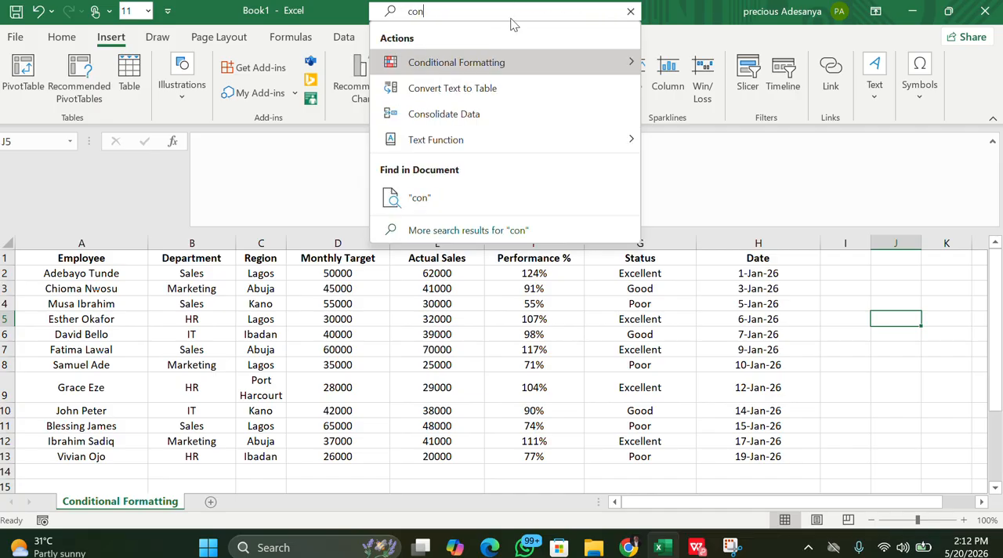
click(581, 67)
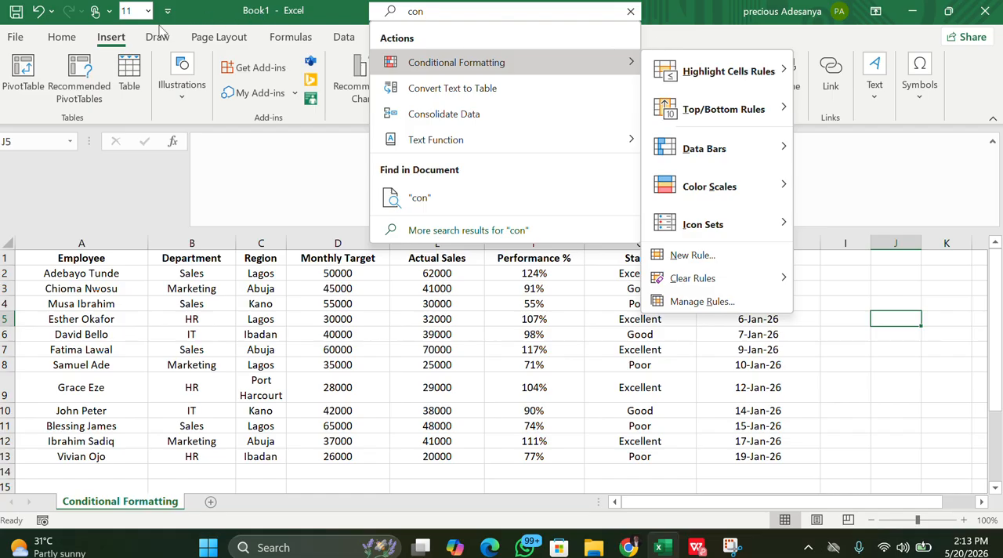
key(Escape)
Examine the Conditional Formatting choices, including Highlight Cells Rules, Top/Bottom Rules, Data Bars, Color Scales and Icon Sets
click(61, 37)
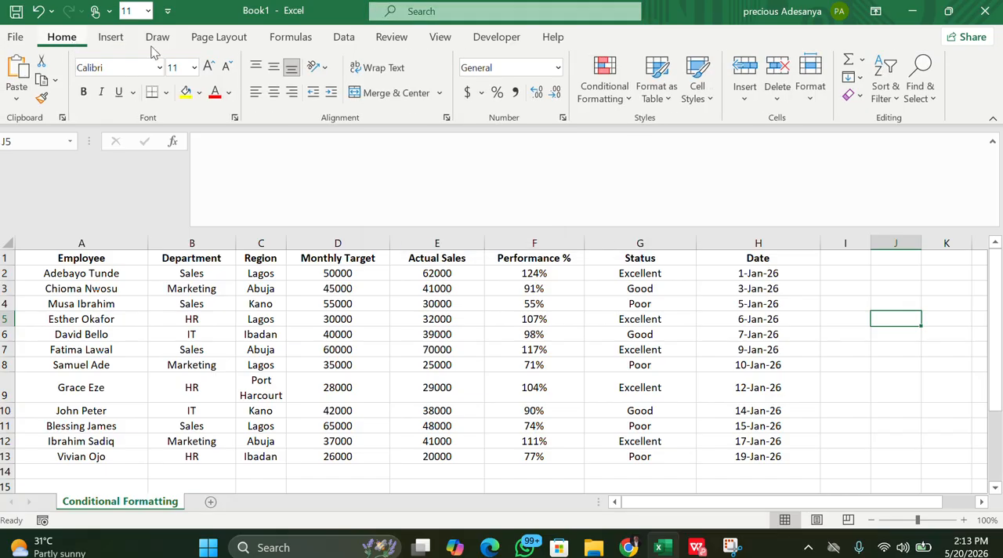
click(624, 101)
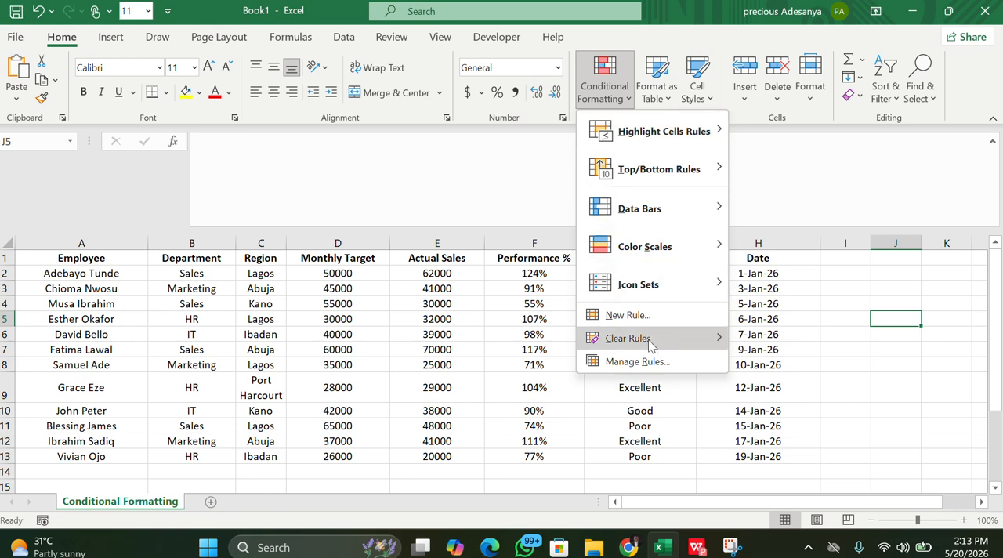
mouse_move(643, 127)
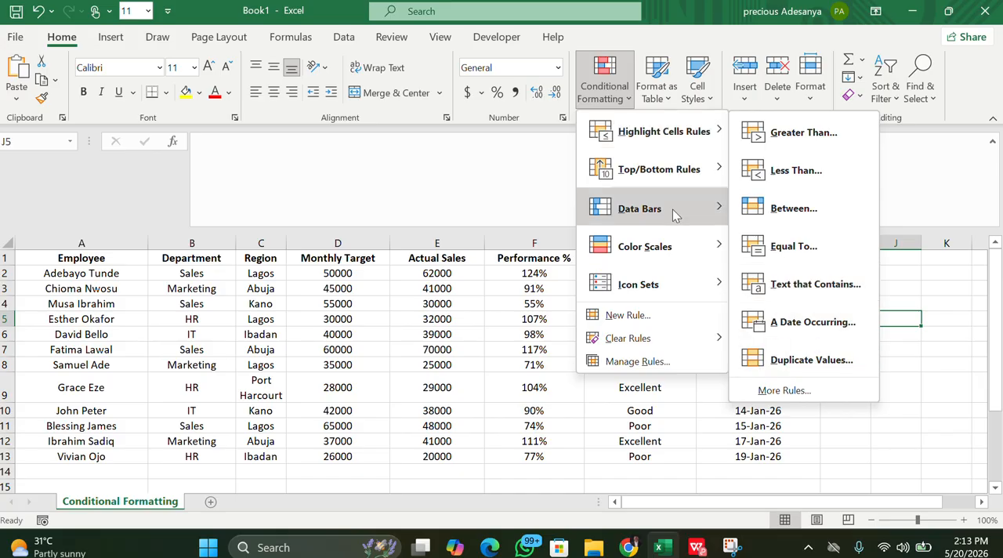
mouse_move(667, 172)
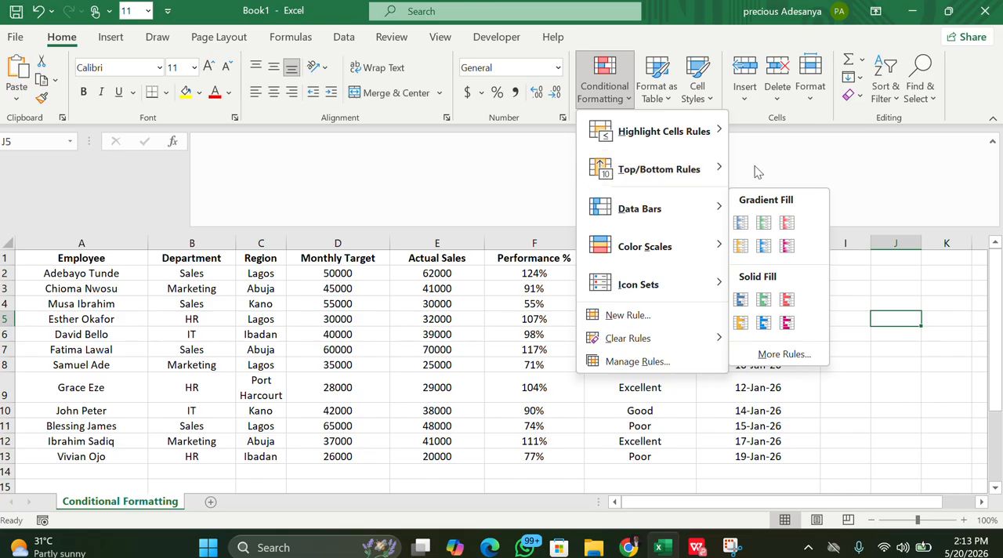
mouse_move(720, 169)
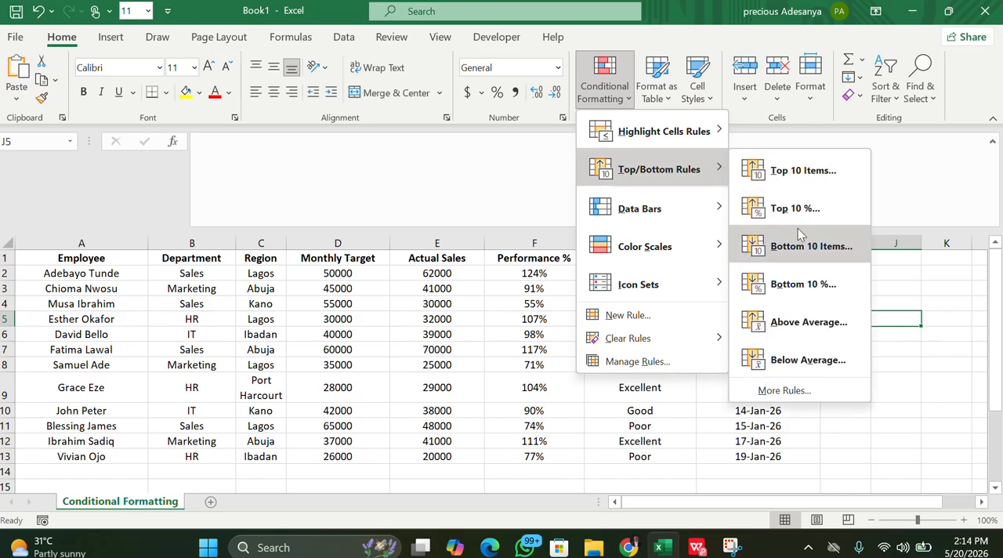
mouse_move(674, 225)
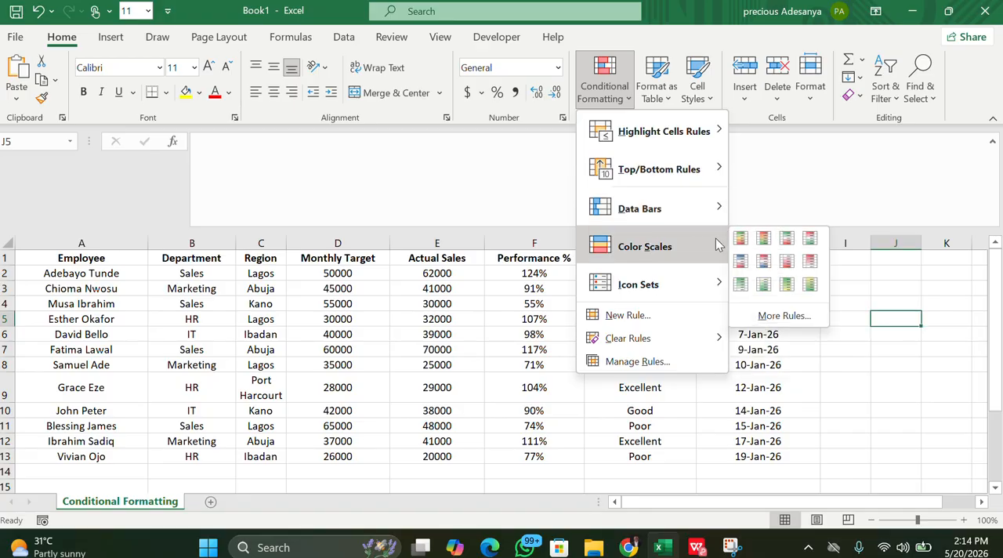
mouse_move(694, 284)
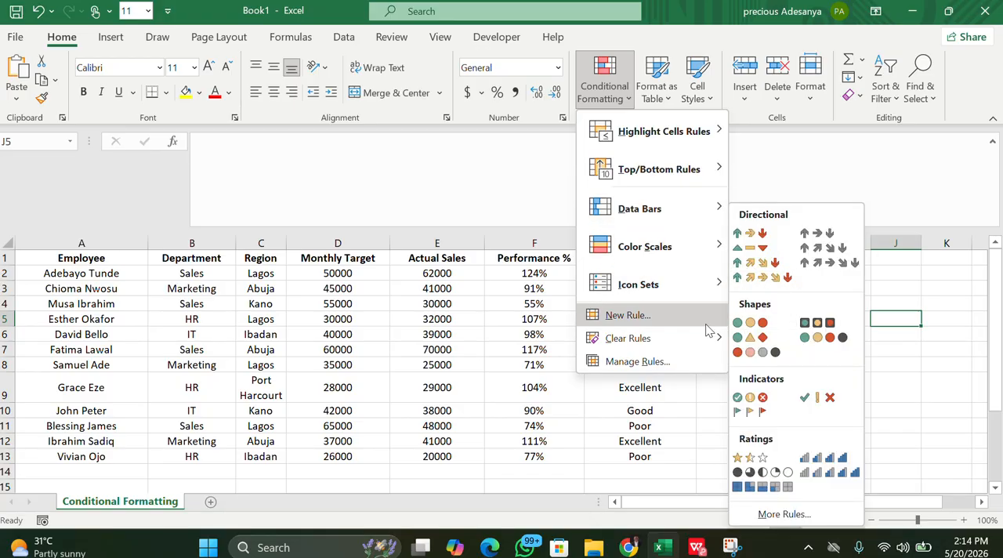
click(833, 355)
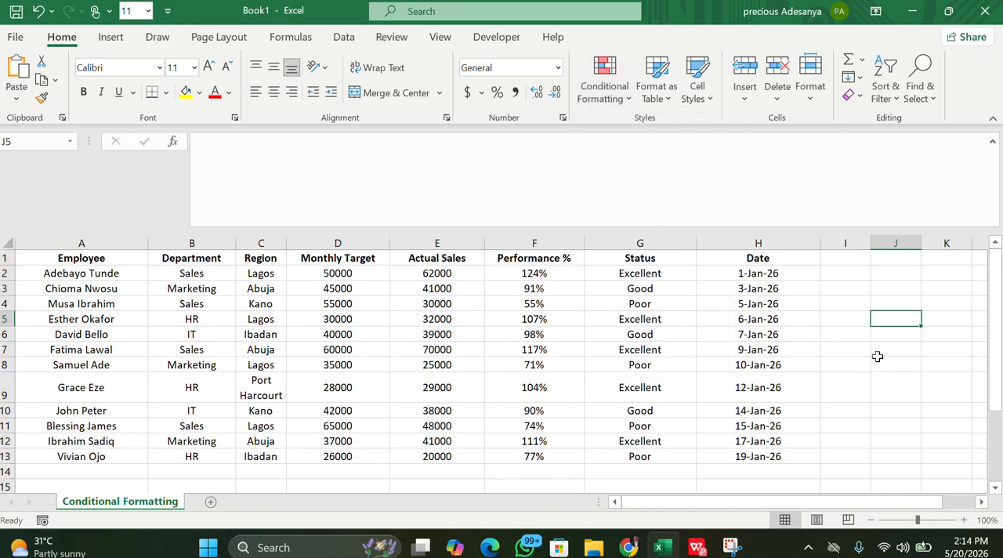
Apply the gradient-fill Light Blue Data Bar to the Performance % values in F2:F13
drag(548, 276, 539, 456)
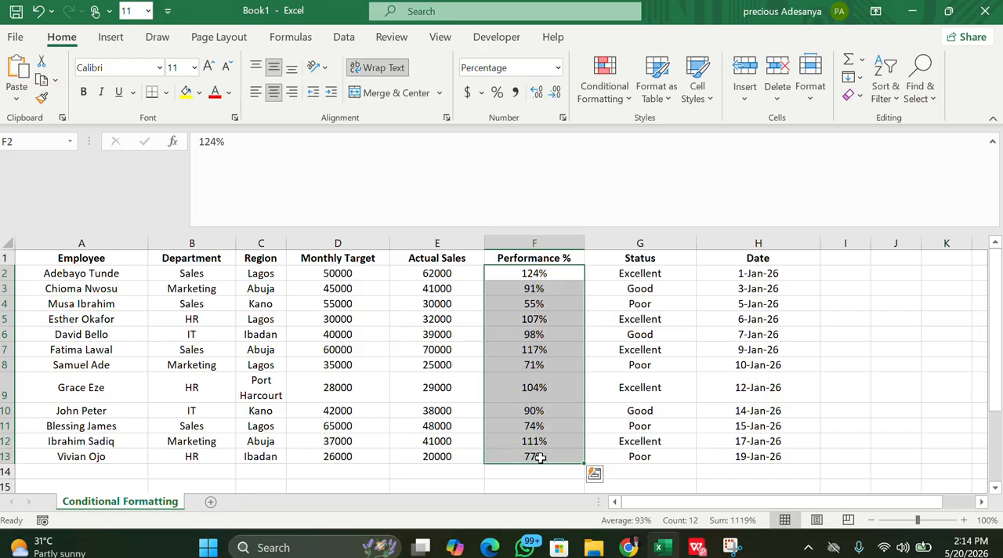
click(925, 287)
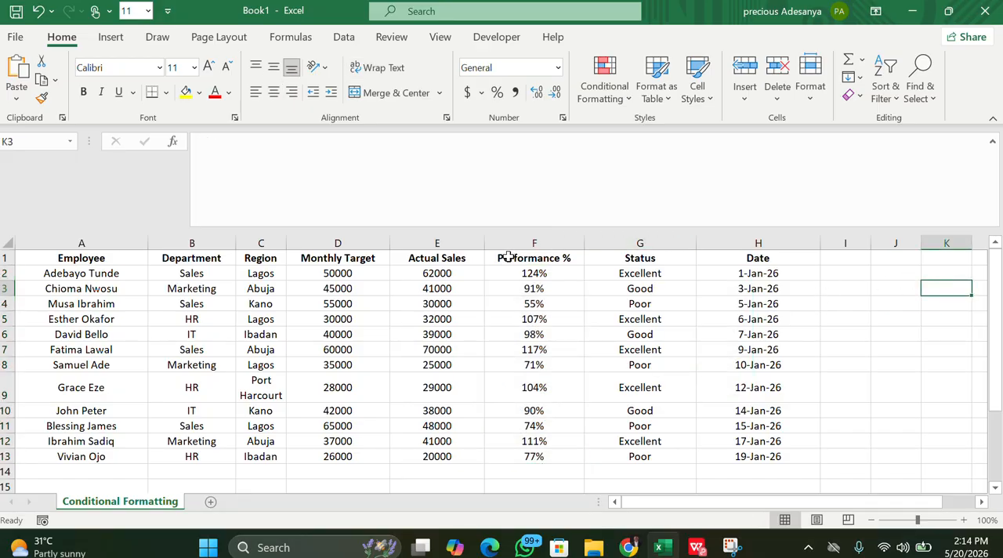
drag(508, 272, 543, 457)
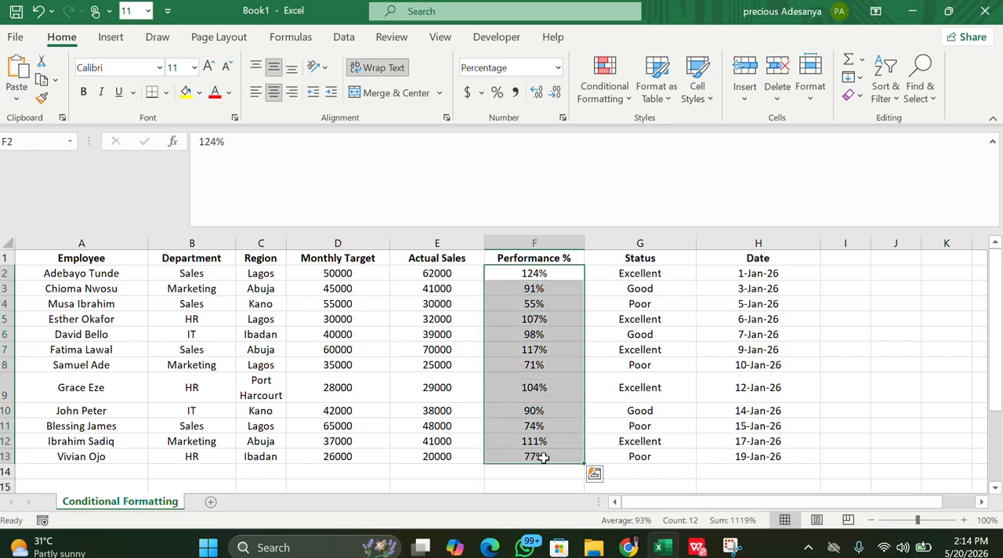
click(626, 100)
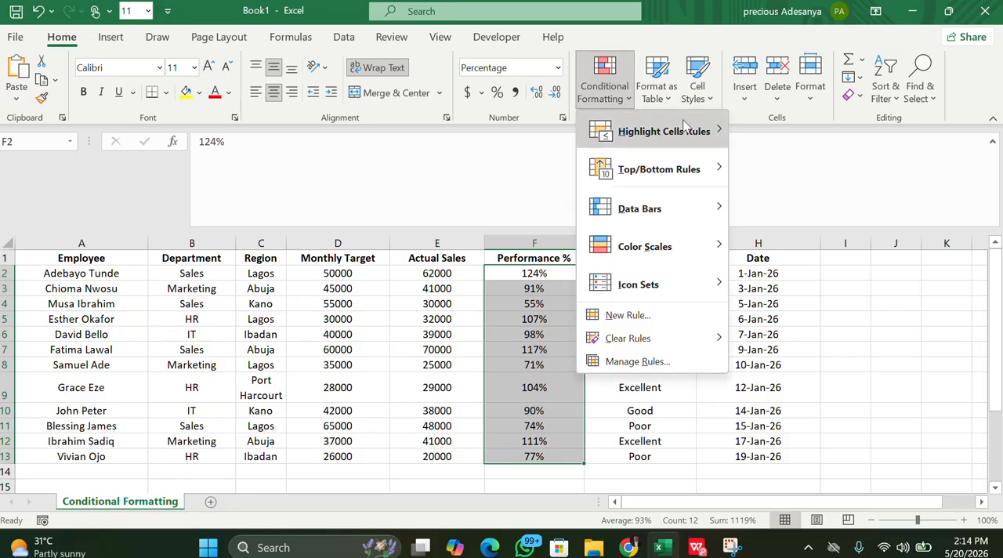
mouse_move(657, 222)
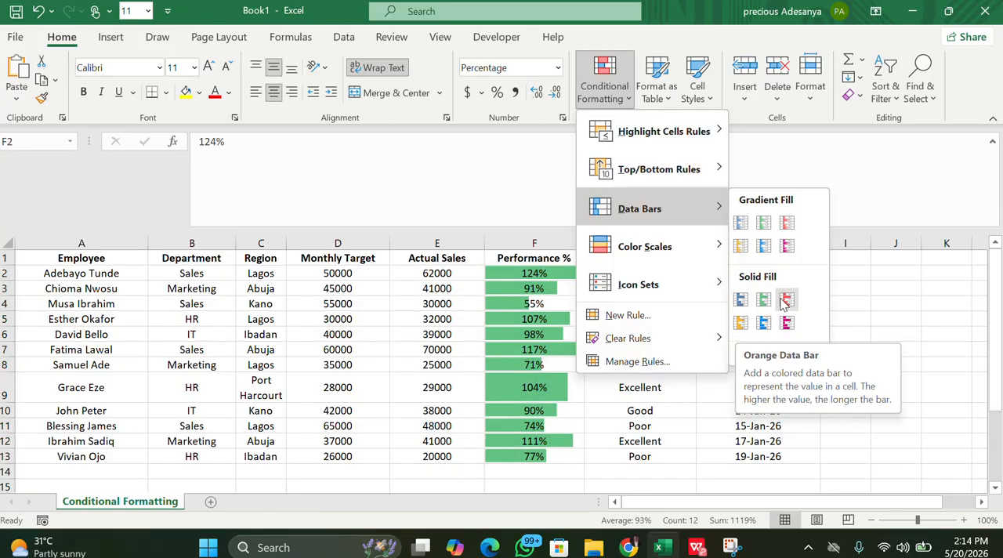
click(761, 248)
click(893, 323)
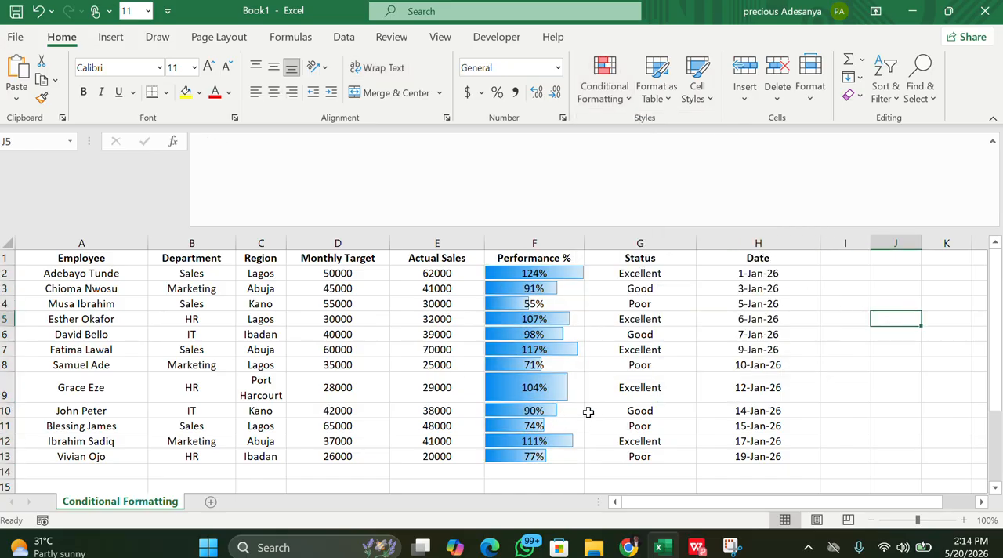
Widen the Region column so "Port Harcourt" fits on one line, and reduce row 9 to the height of the other rows
drag(287, 245, 324, 244)
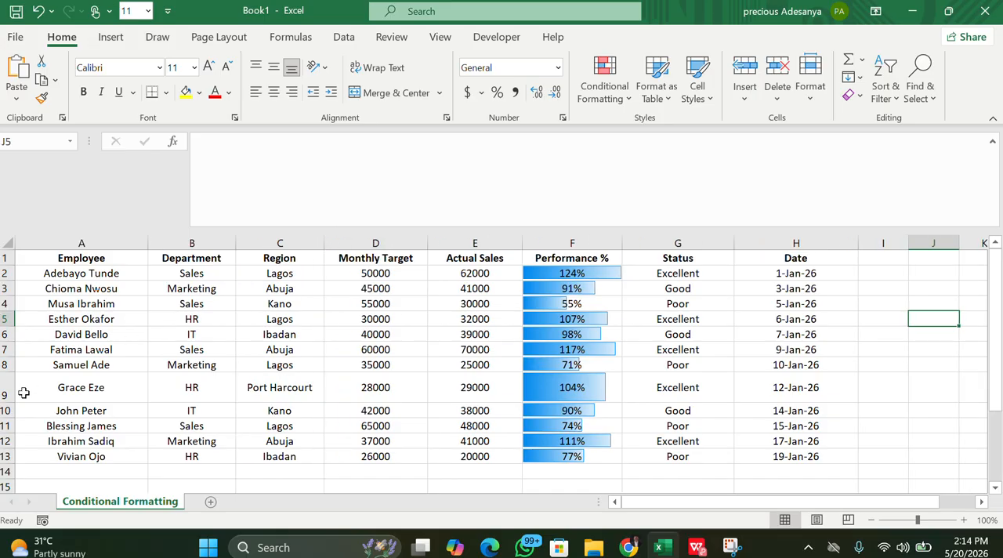
drag(6, 402, 5, 387)
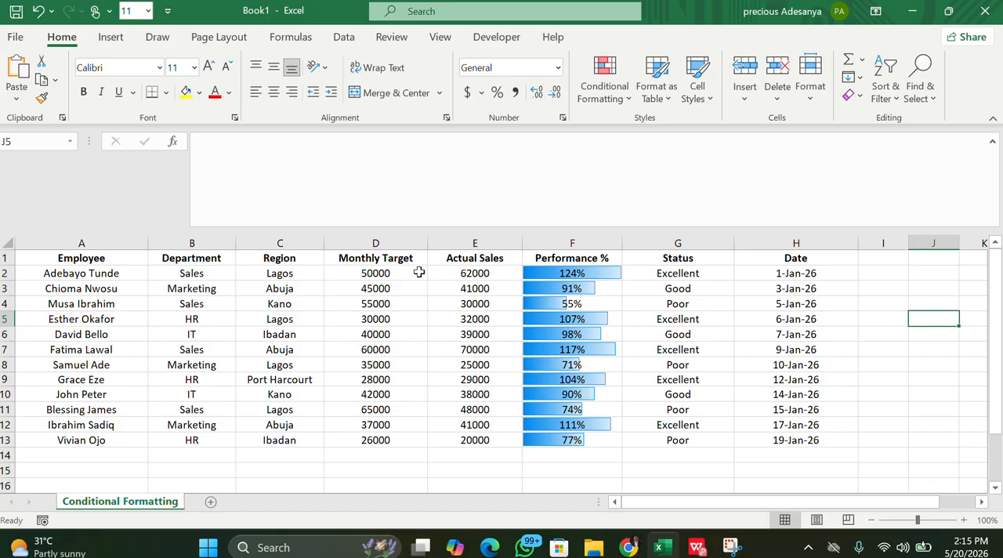
Start a Greater Than highlight rule for the Monthly Target values in D2:D13 with a threshold of 3000
drag(394, 278, 389, 437)
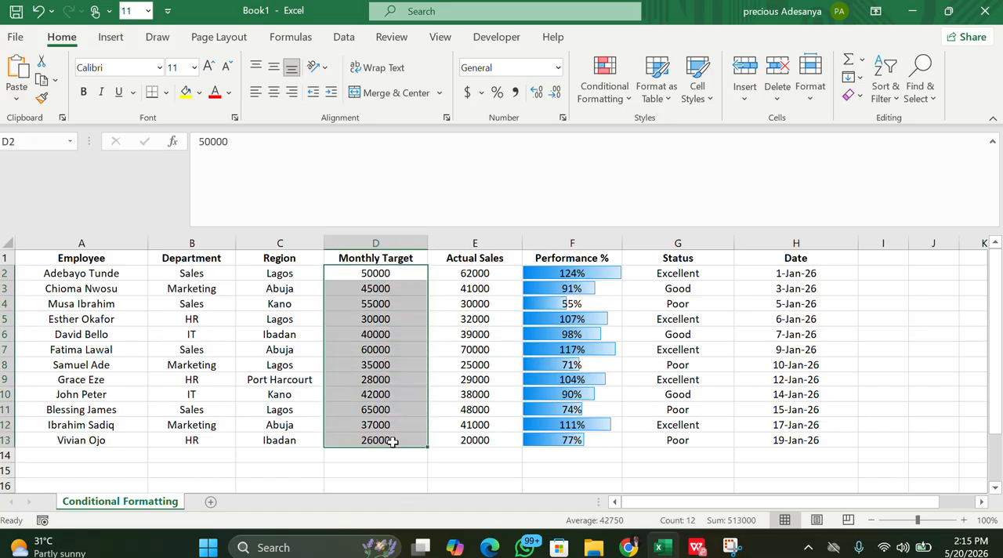
click(627, 99)
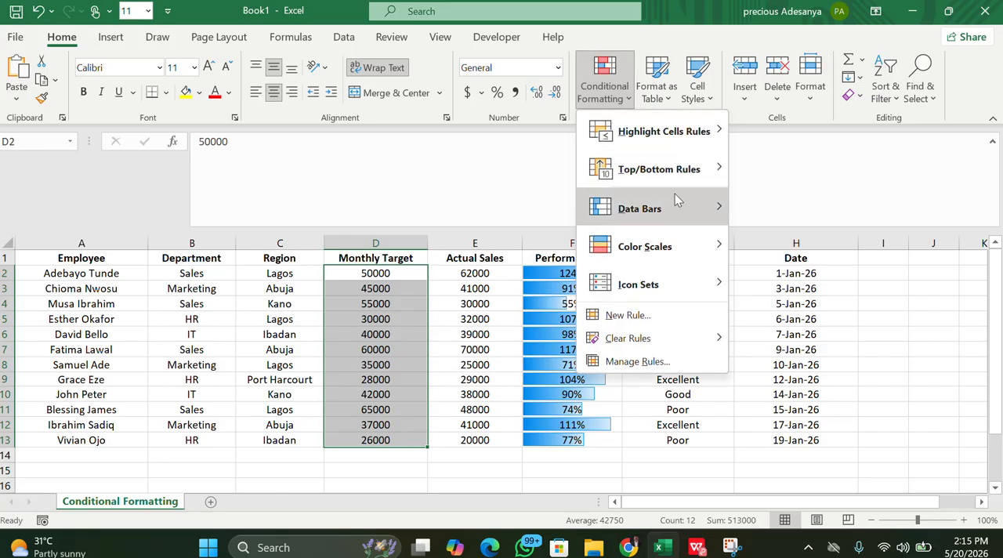
mouse_move(681, 209)
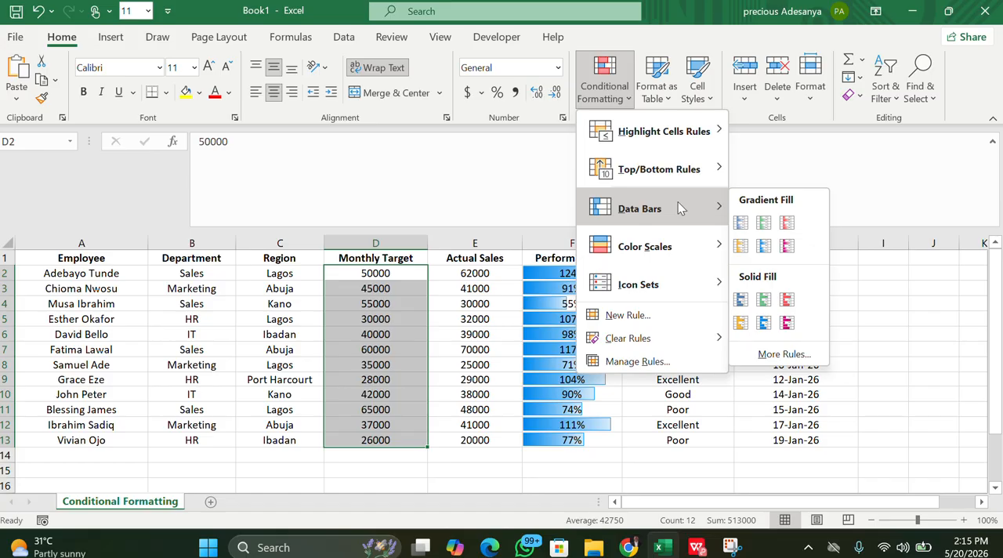
mouse_move(700, 121)
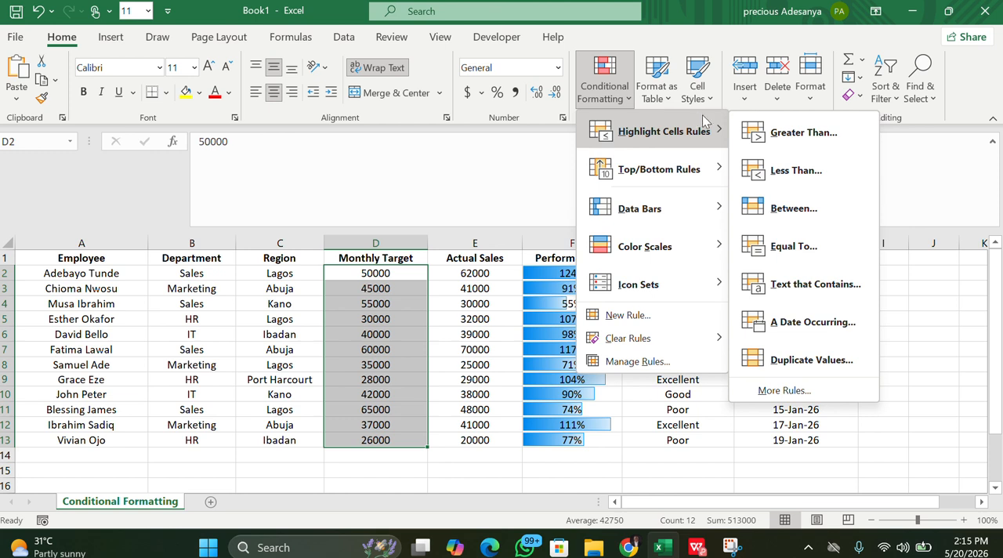
click(770, 139)
drag(518, 193, 693, 189)
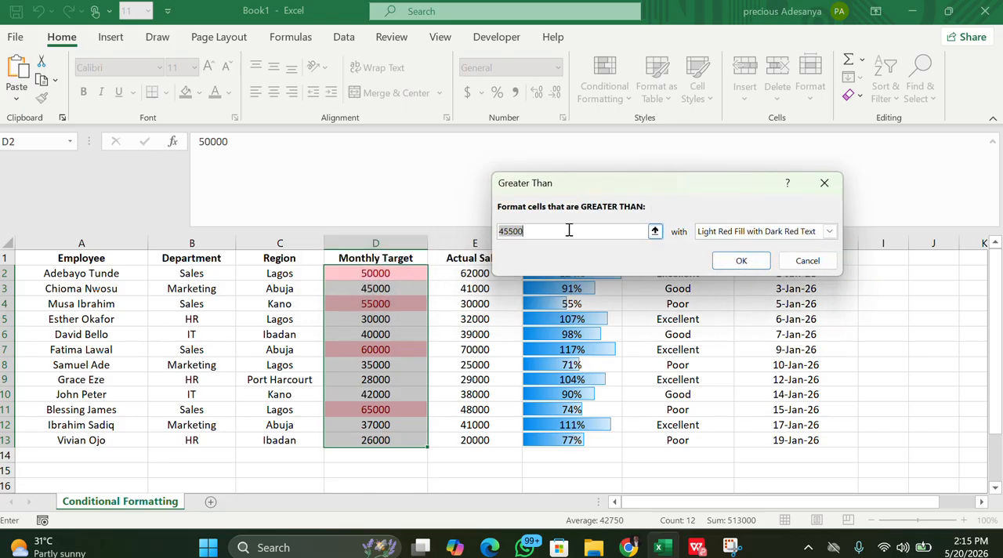
key(BackSpace)
text(3000)
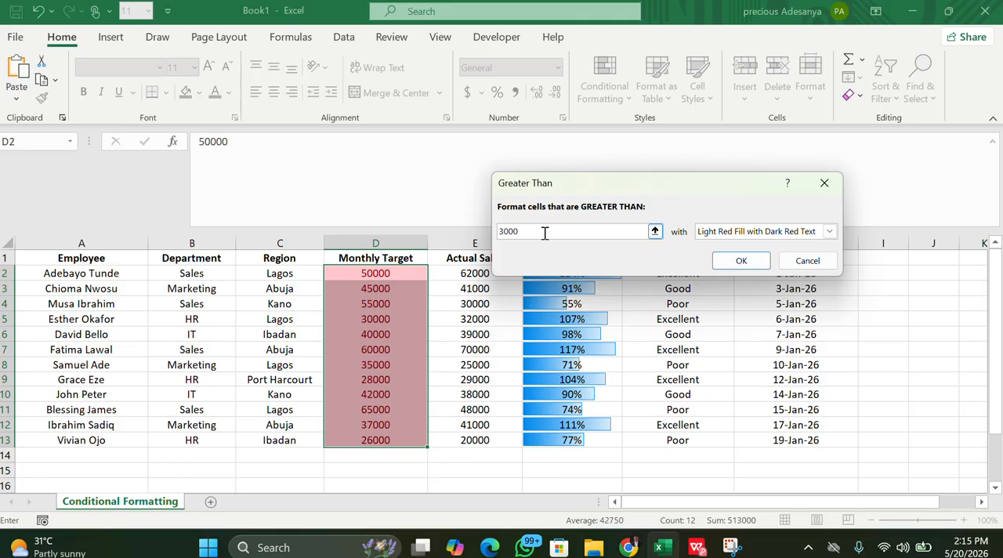
Set the rule's format to Green Fill with Dark Green Text and its threshold to 30000
click(830, 233)
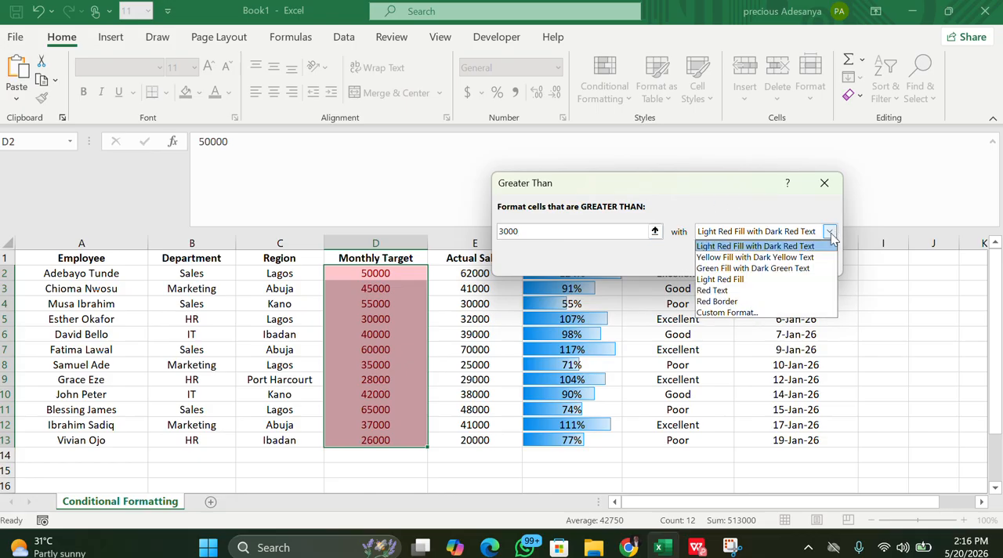
click(758, 270)
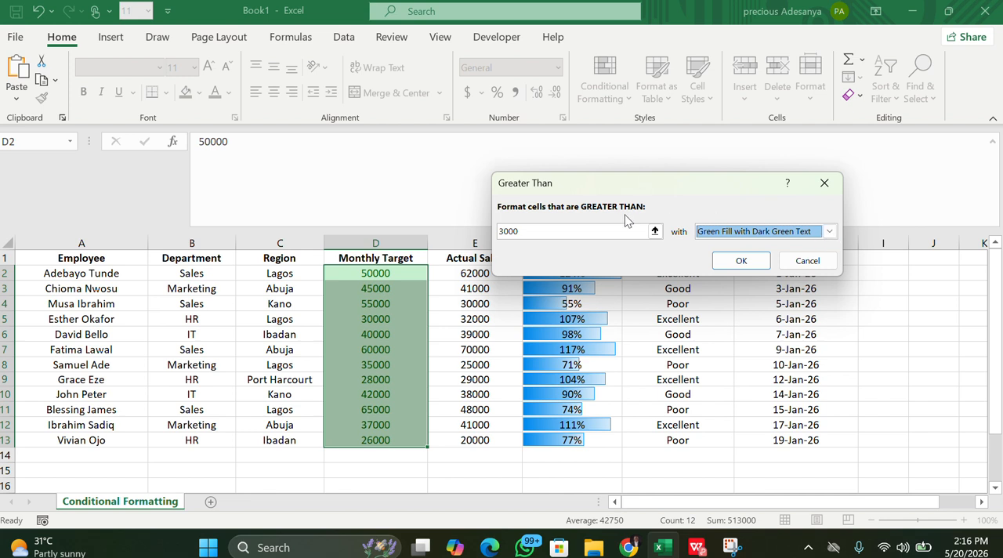
click(545, 230)
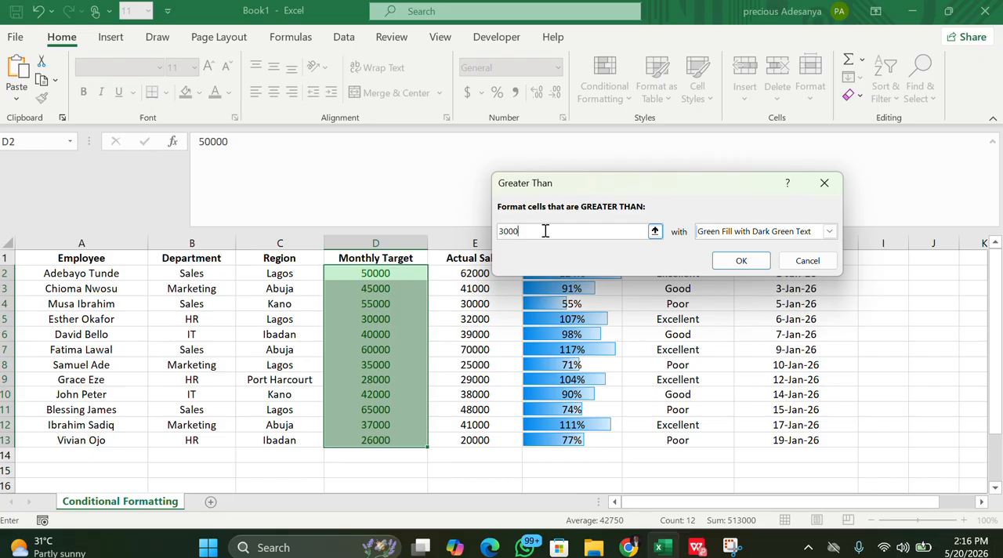
text(0)
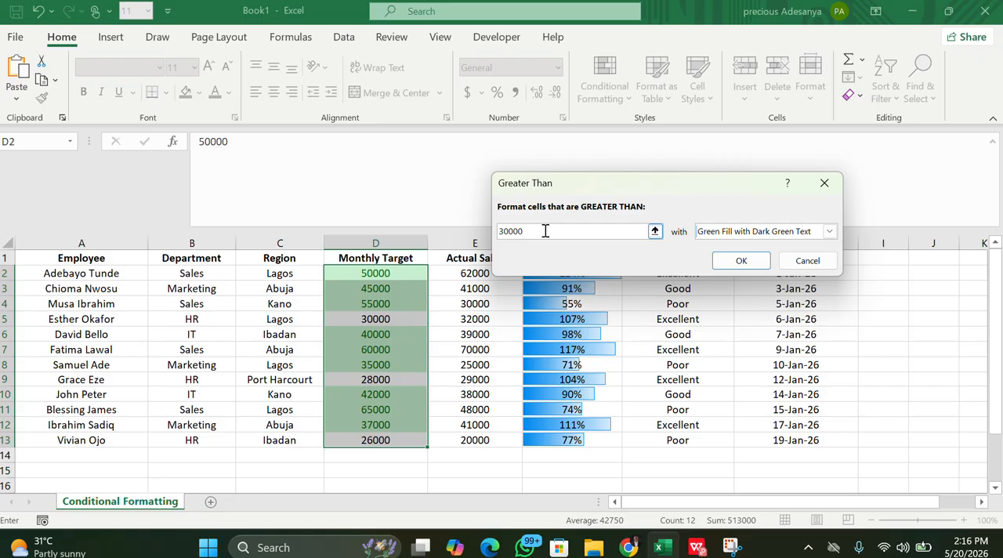
Switch the Greater Than rule to a custom format and look through its font and fill options
click(829, 232)
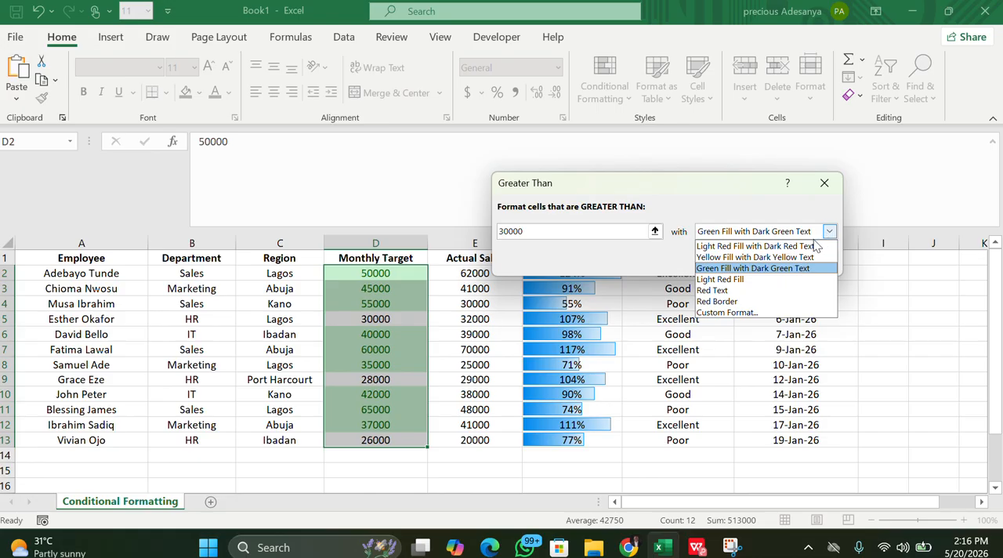
click(753, 312)
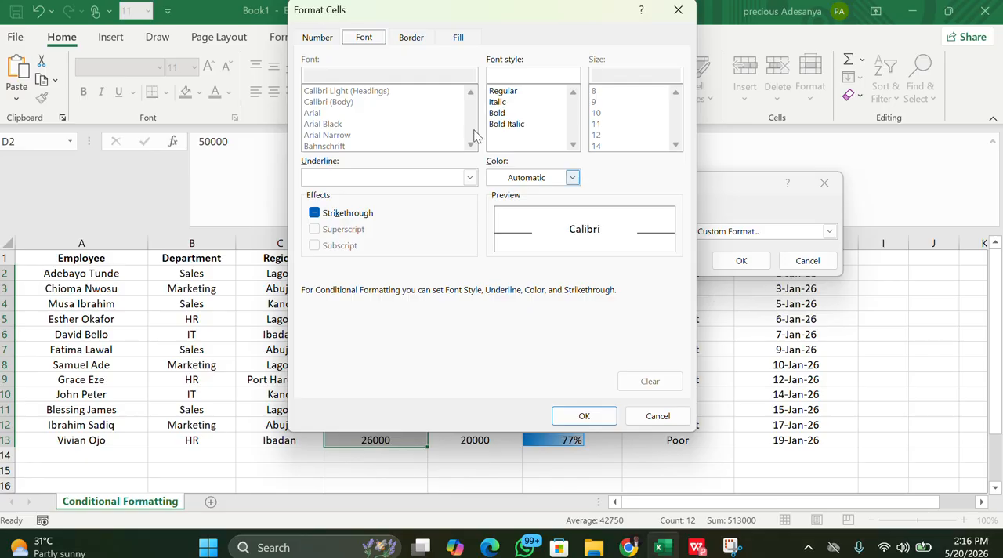
drag(350, 11, 656, 48)
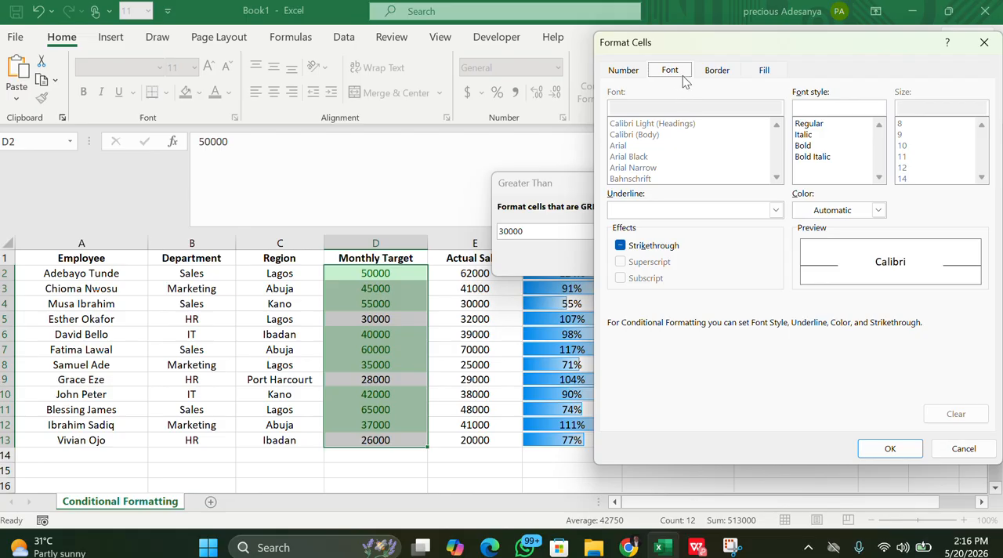
click(764, 71)
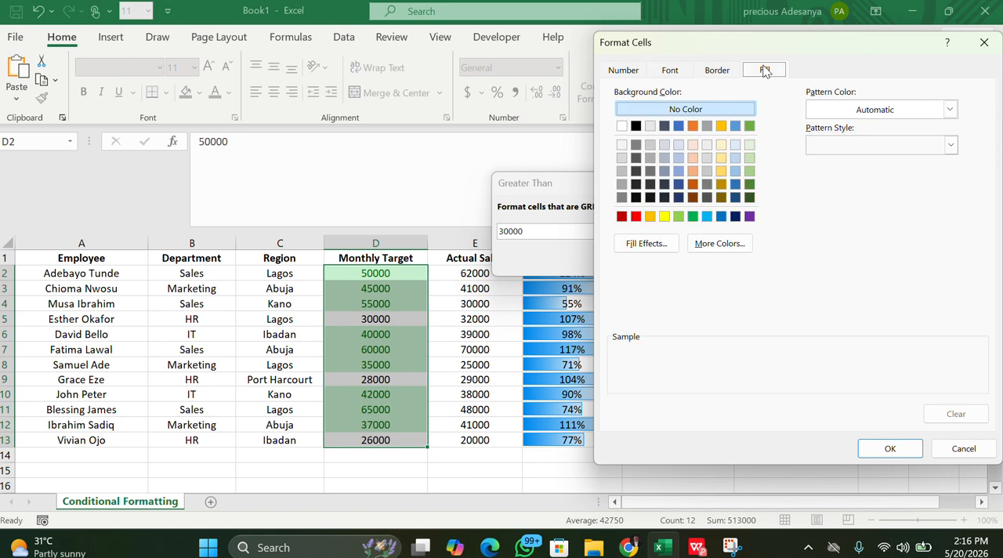
click(668, 74)
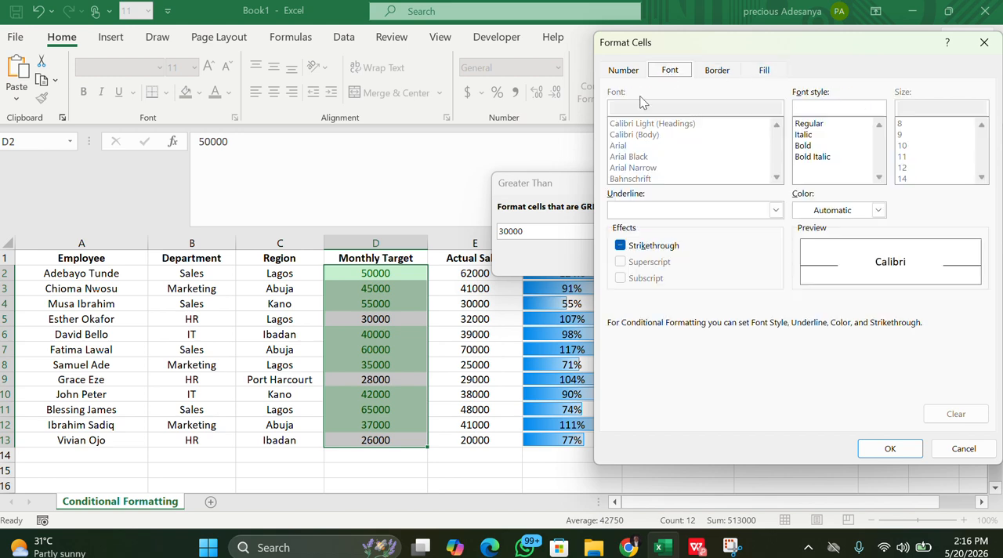
click(766, 71)
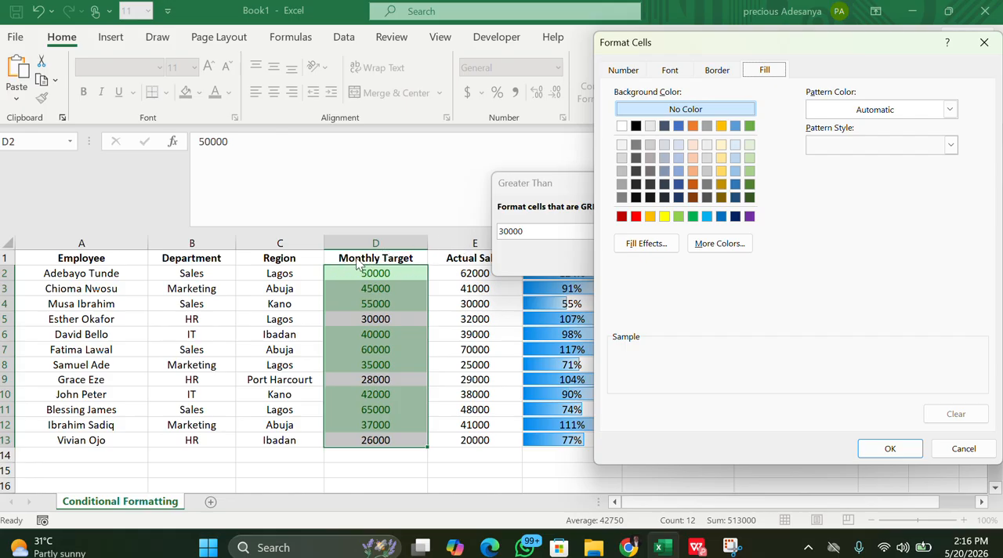
click(682, 69)
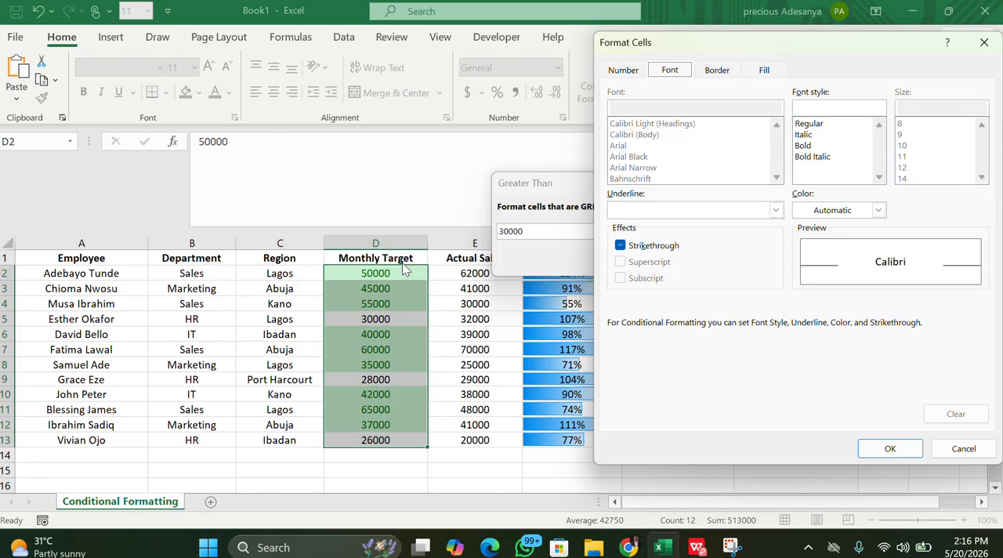
Try theme blue, standard light blue and black as the custom format's font color
click(878, 210)
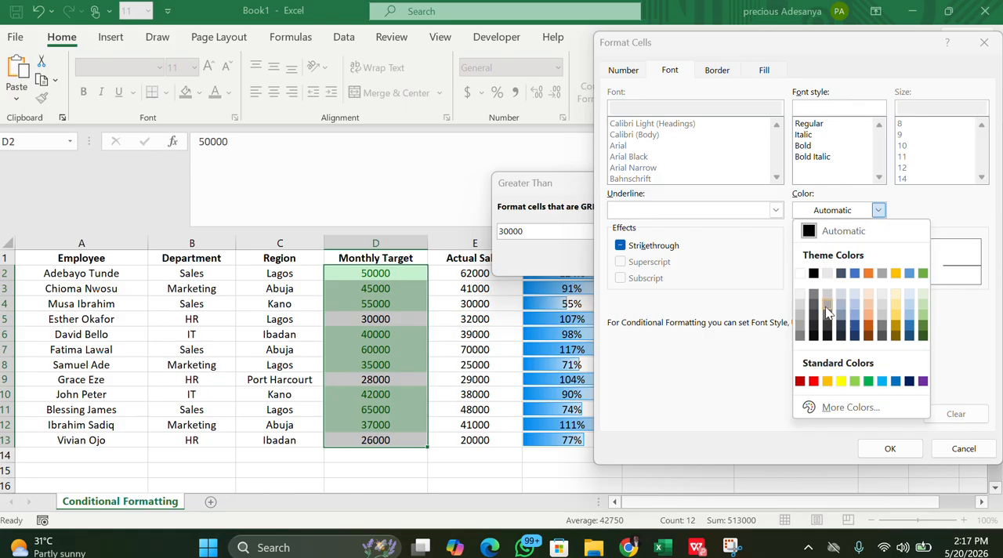
click(855, 274)
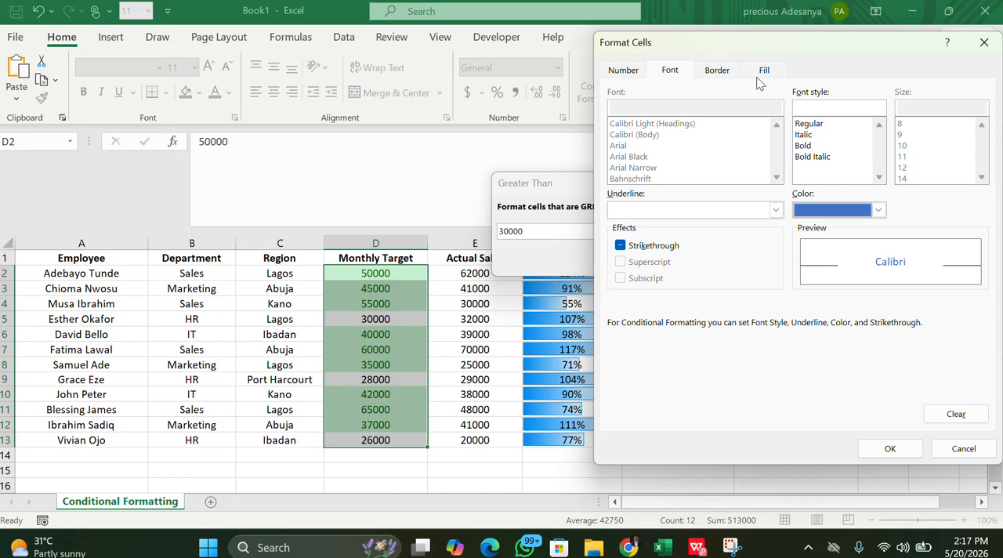
click(879, 210)
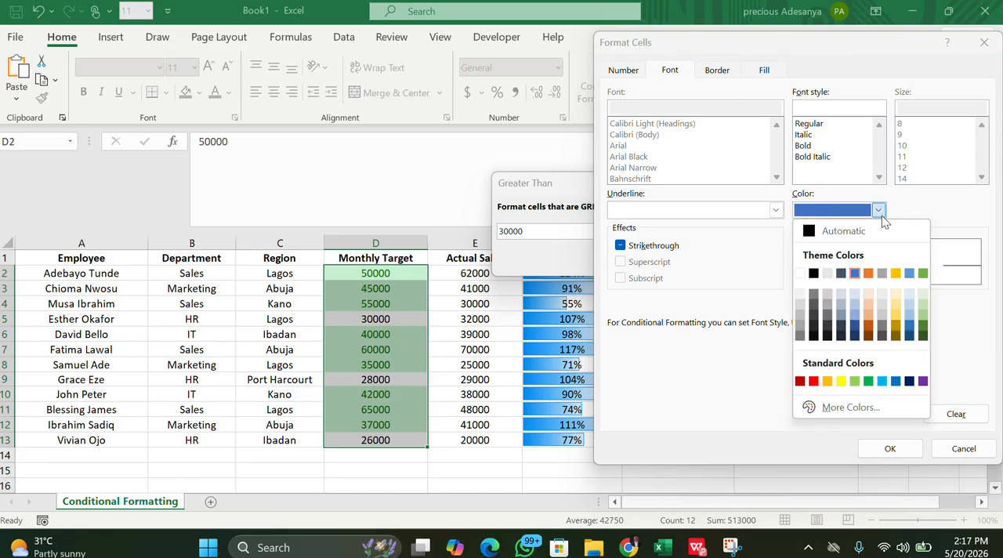
click(882, 383)
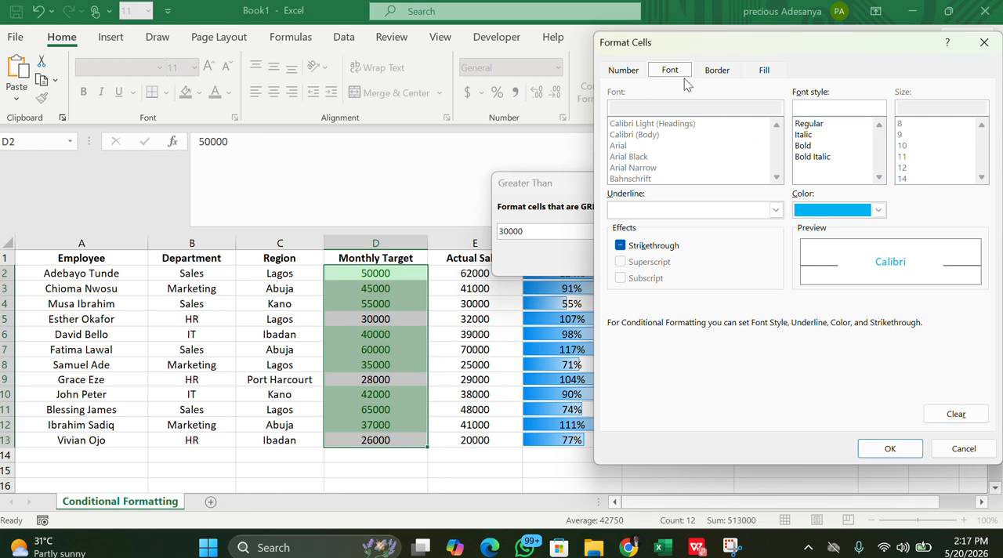
click(878, 210)
click(813, 271)
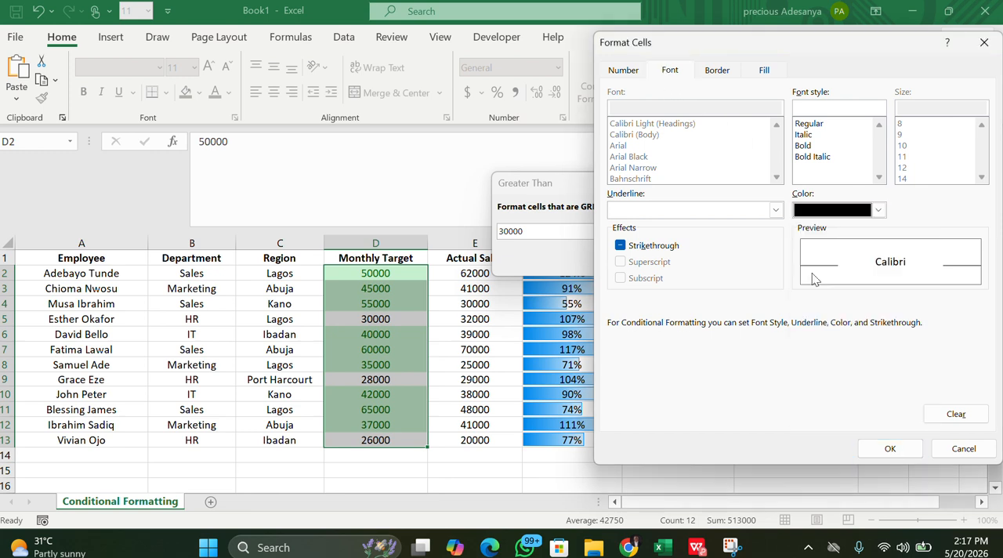
Set the custom format to a white font on a standard light blue fill and accept it
click(862, 211)
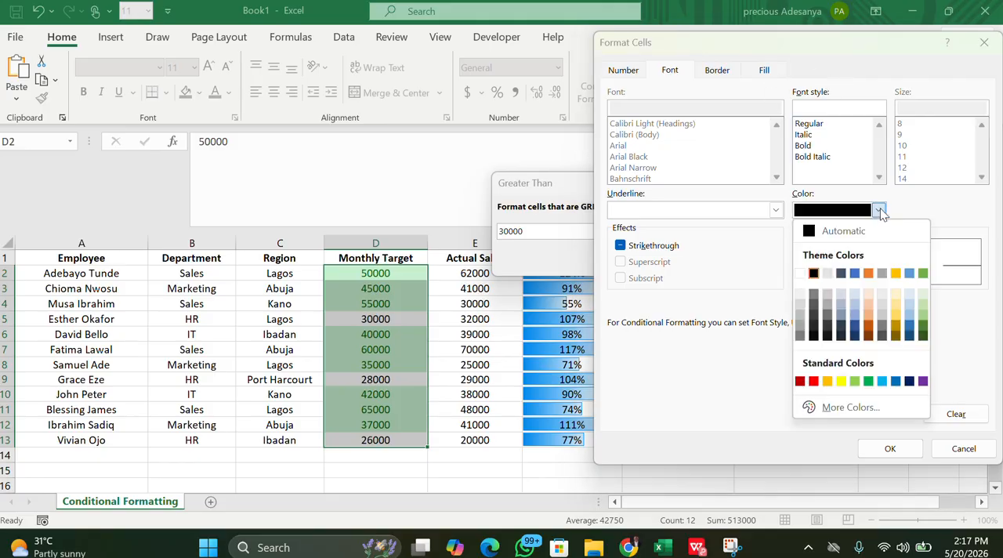
click(801, 275)
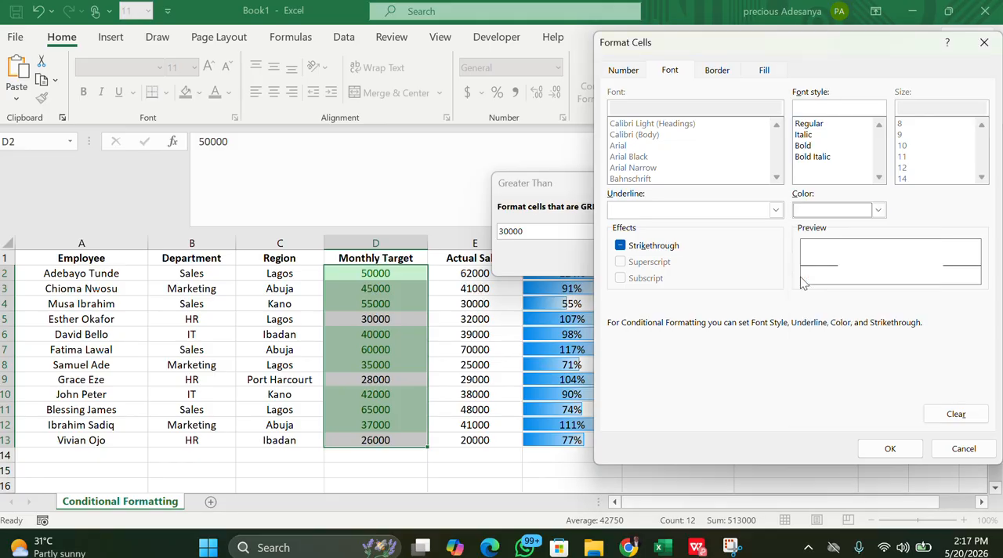
click(765, 70)
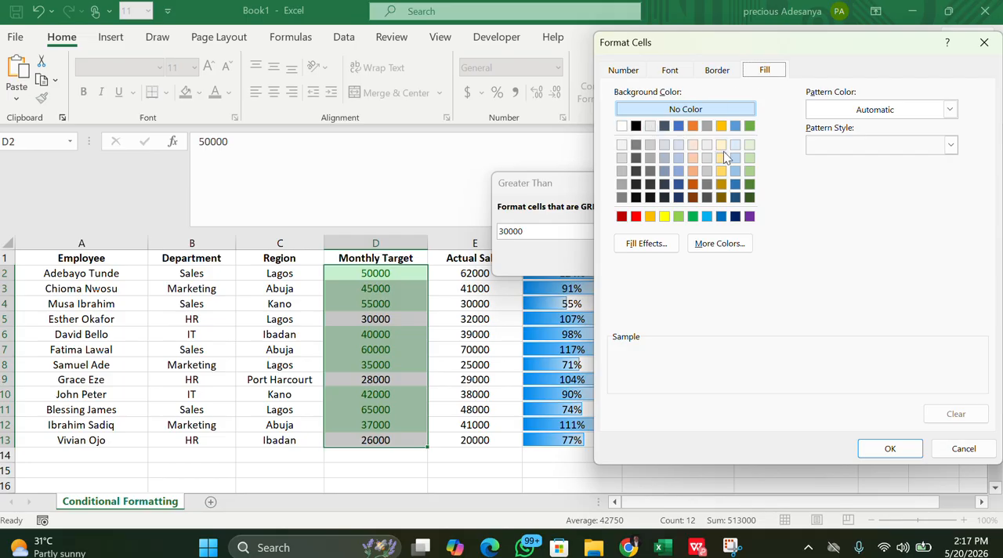
click(705, 218)
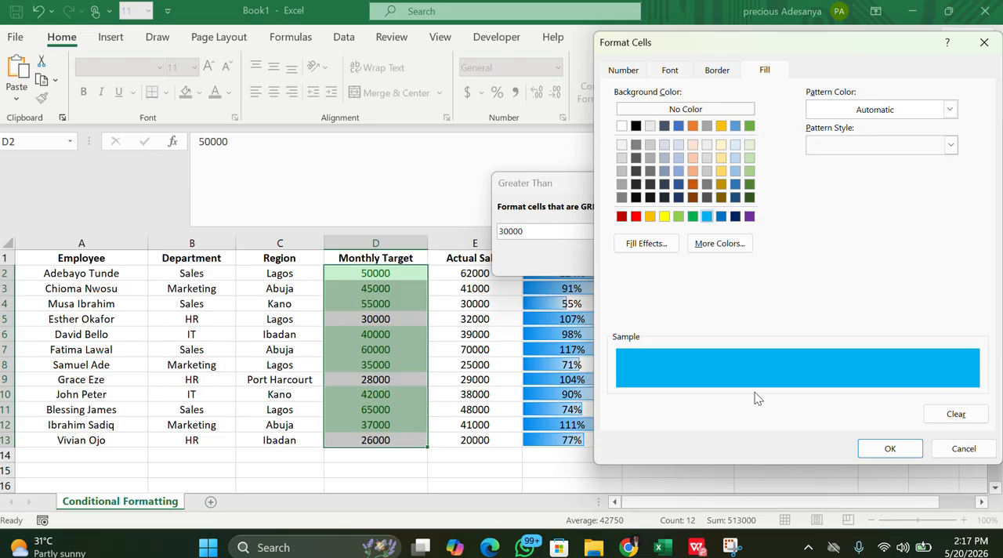
click(890, 448)
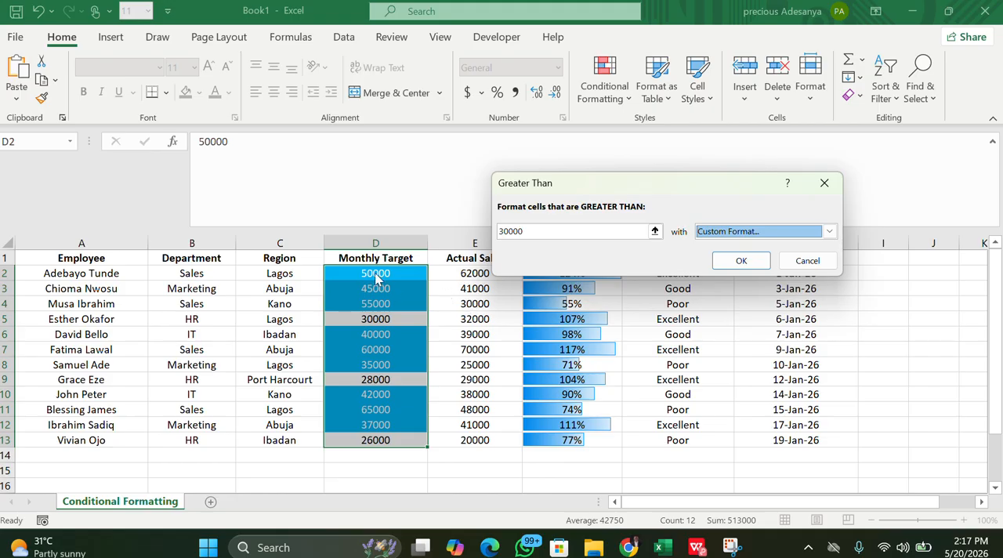
click(829, 231)
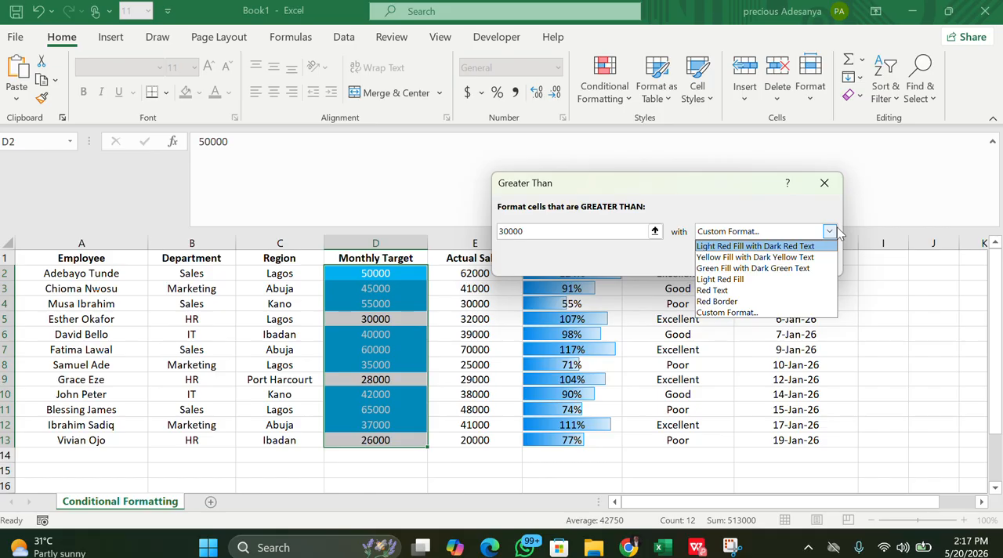
click(829, 228)
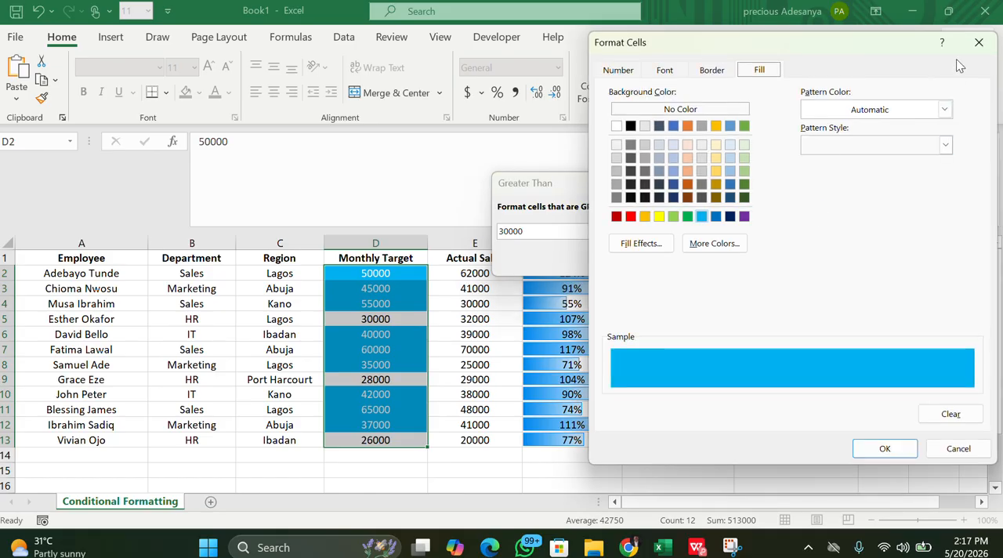
click(979, 43)
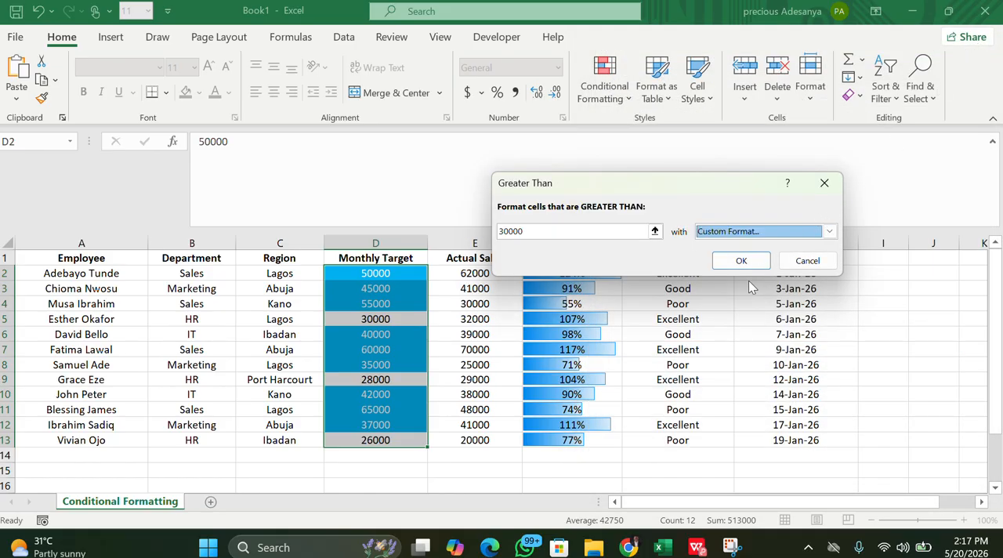
Apply the custom-formatted Greater Than 30000 rule to the Monthly Target values and deselect the range
click(740, 261)
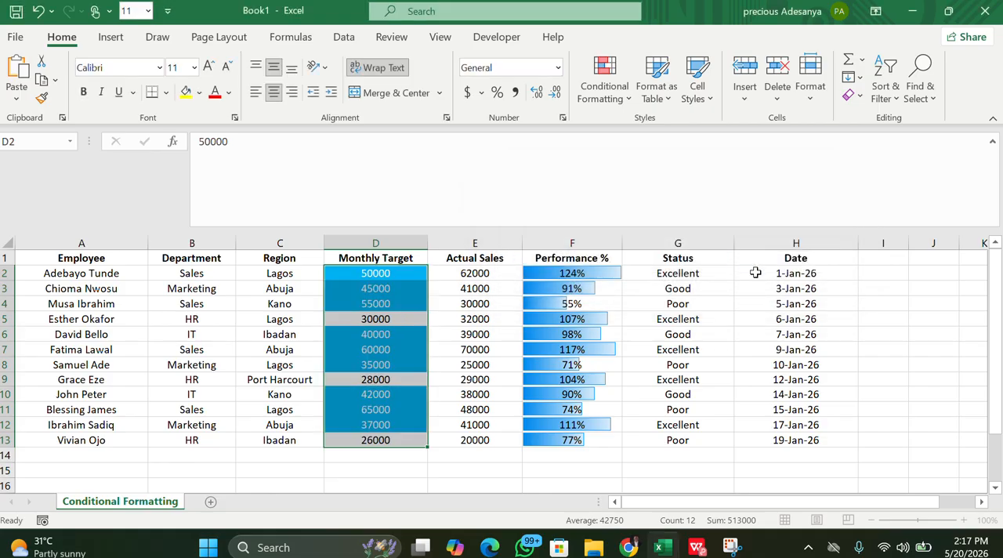
click(890, 290)
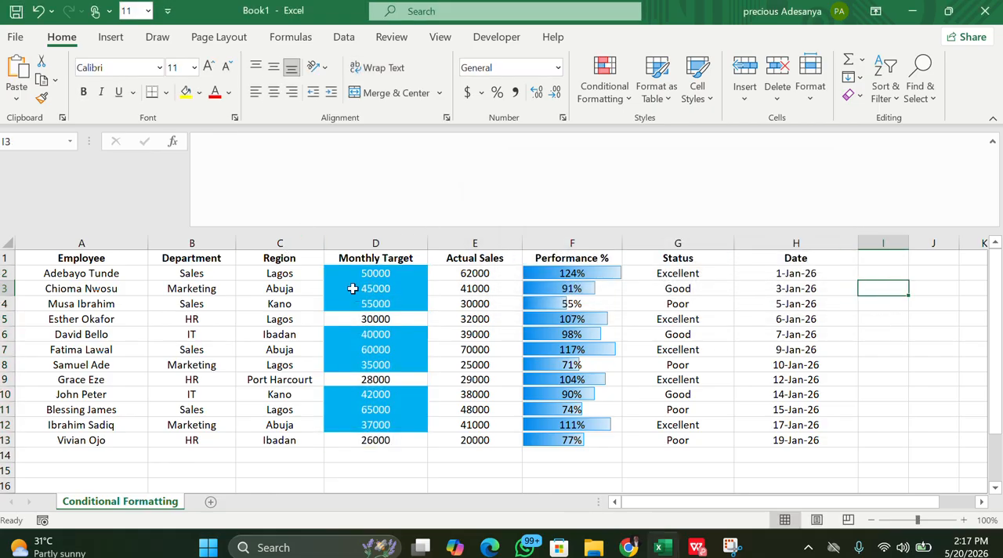
Start a Less Than highlight rule for the Monthly Target values in D2:D13 with a threshold of 31000
drag(375, 274, 390, 443)
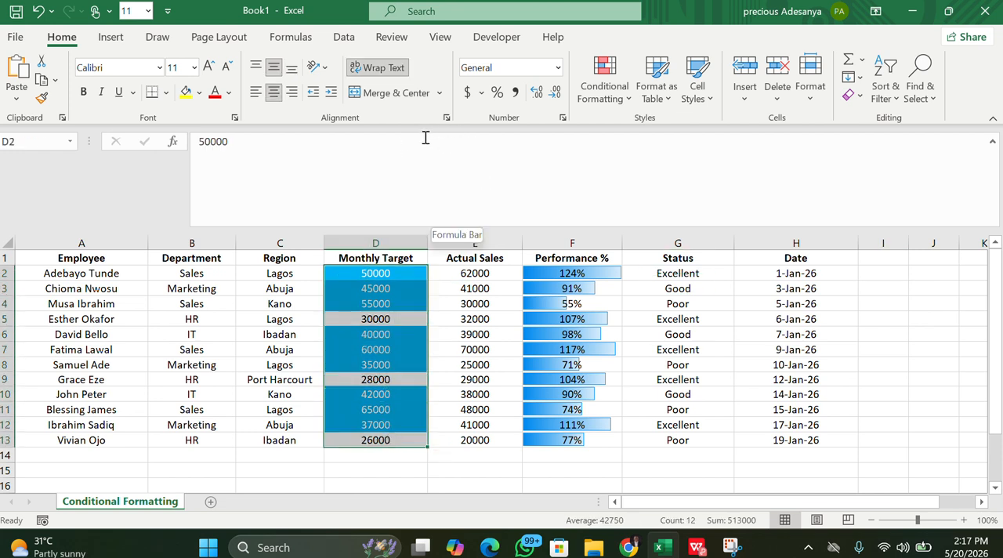
click(609, 93)
mouse_move(634, 208)
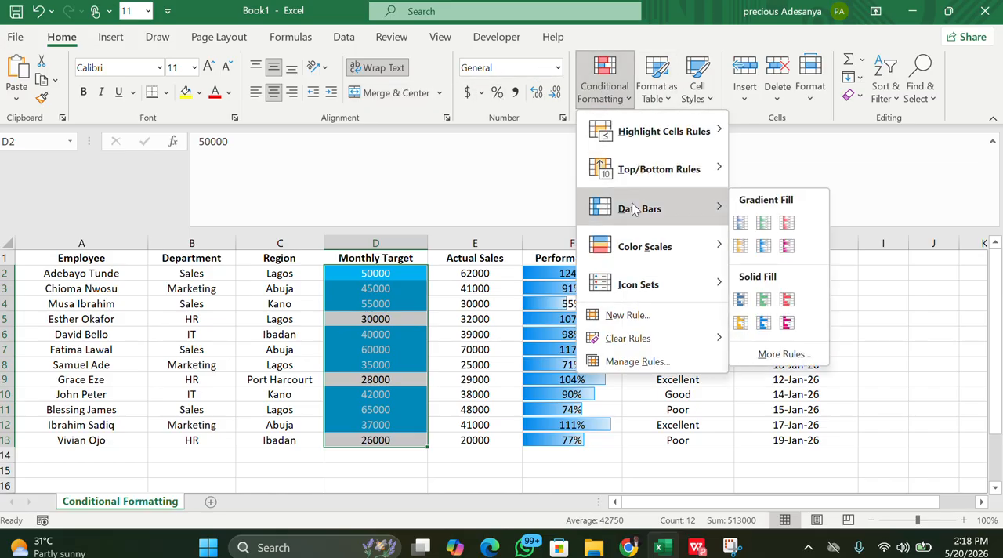
mouse_move(670, 135)
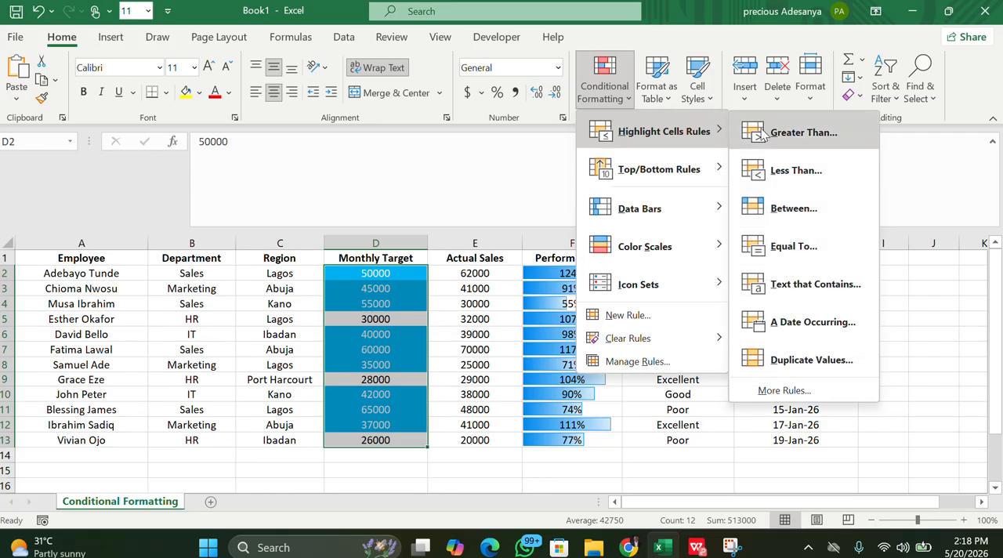
click(756, 181)
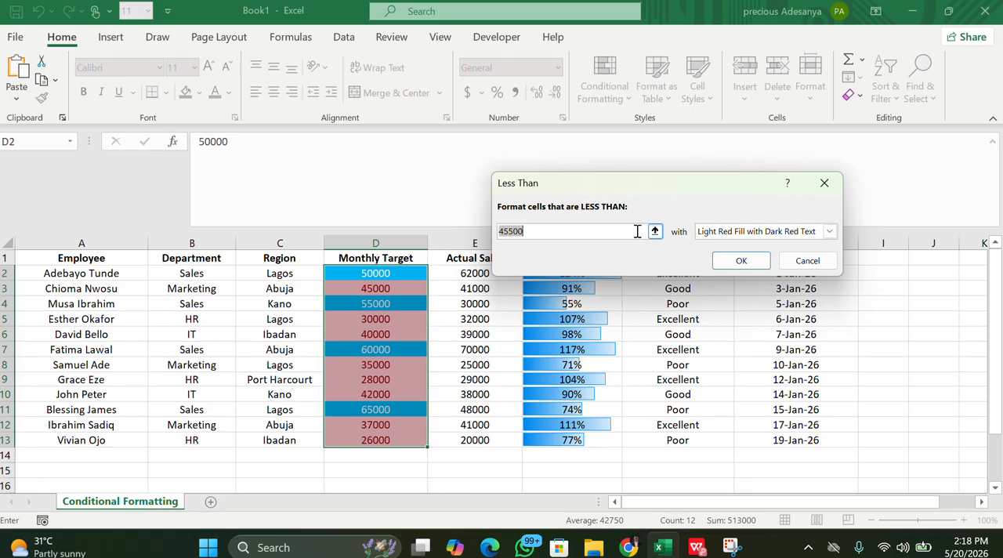
text(31)
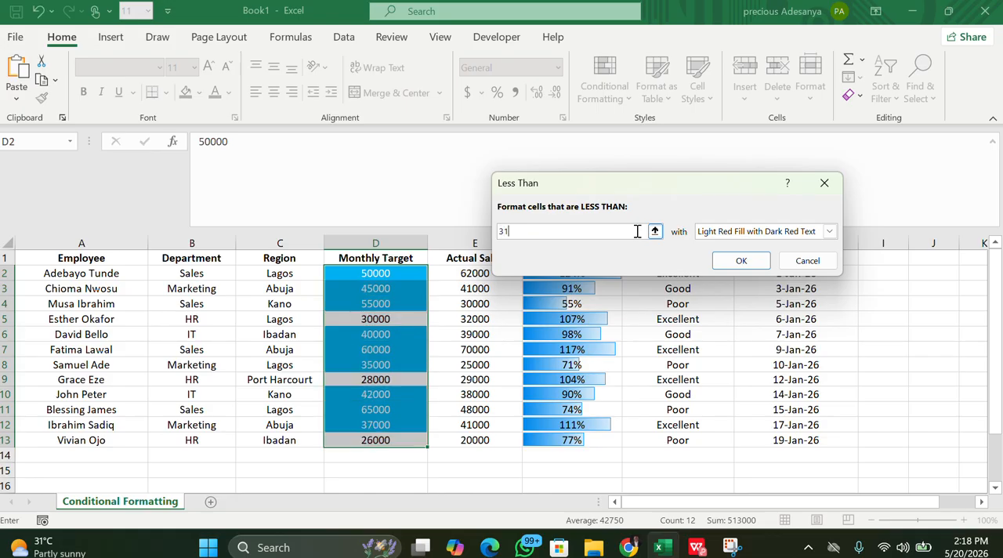
text(000)
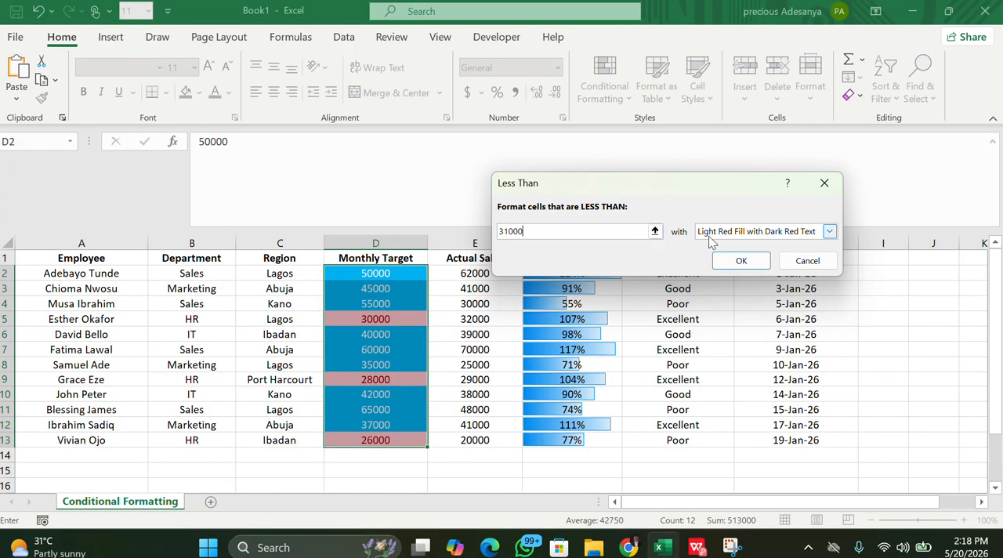
Set the Less Than rule's format to Light Red Fill, apply it and deselect the range
click(829, 232)
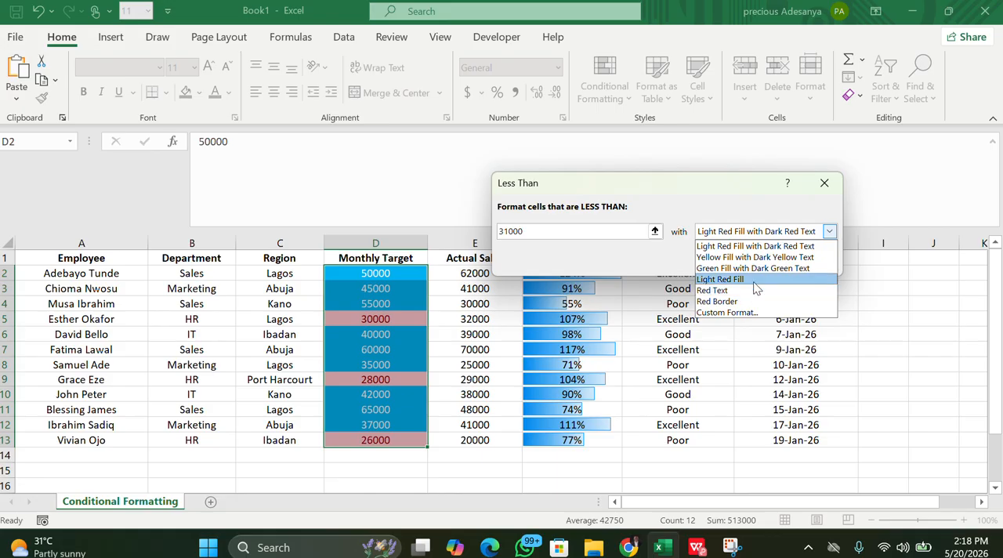
click(753, 280)
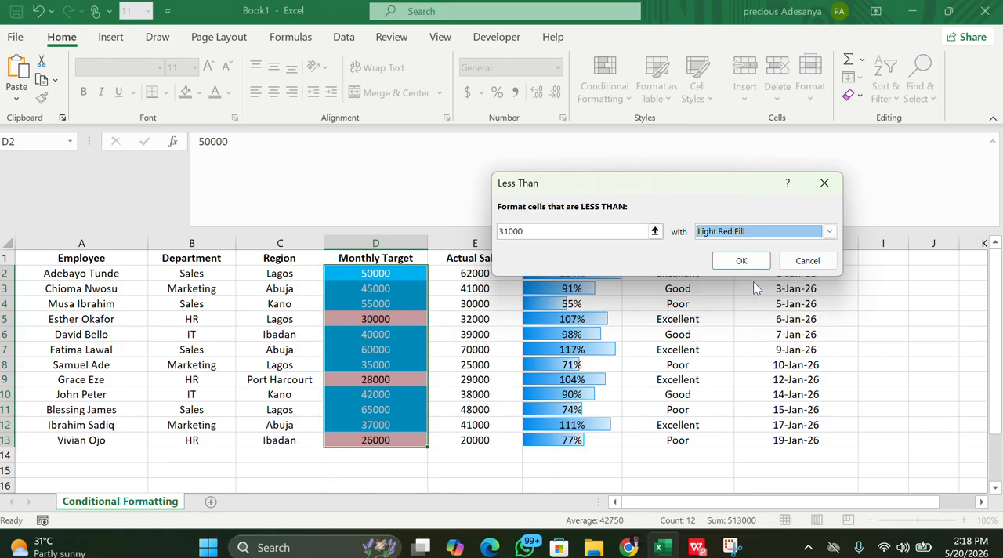
click(741, 260)
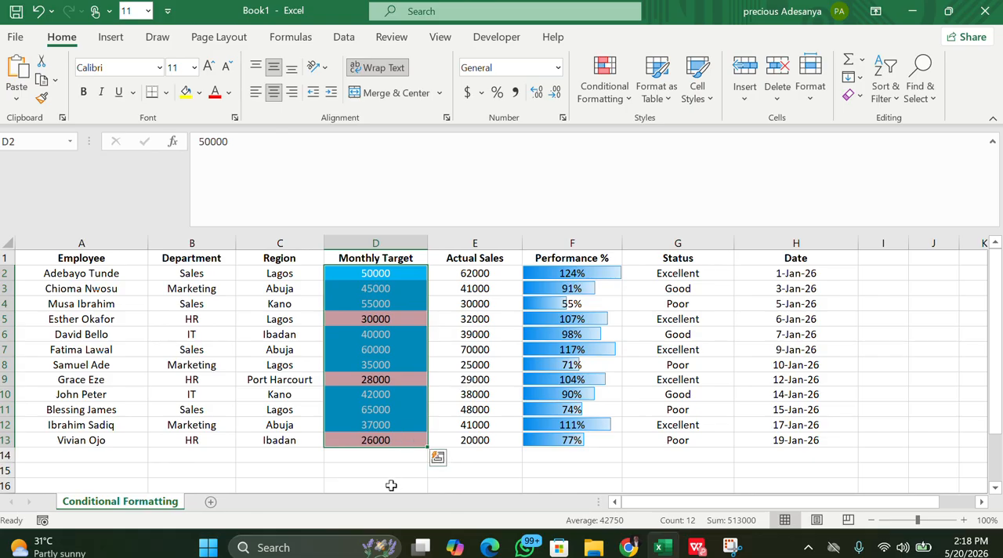
click(391, 484)
click(898, 307)
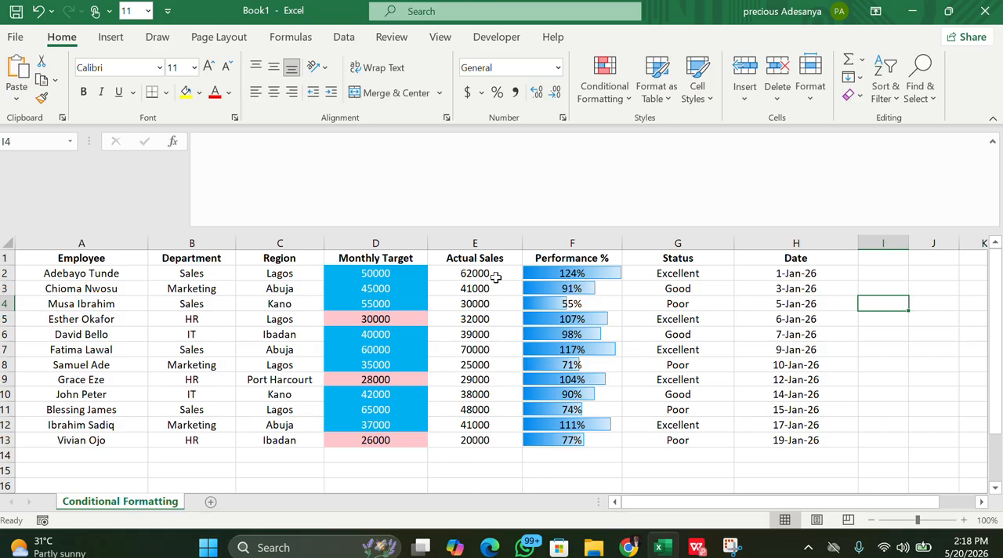
Preview the icon set, color scale, data bar and top/bottom rule options for the Actual Sales values in E2:E13 without applying any
drag(495, 276, 485, 443)
click(624, 95)
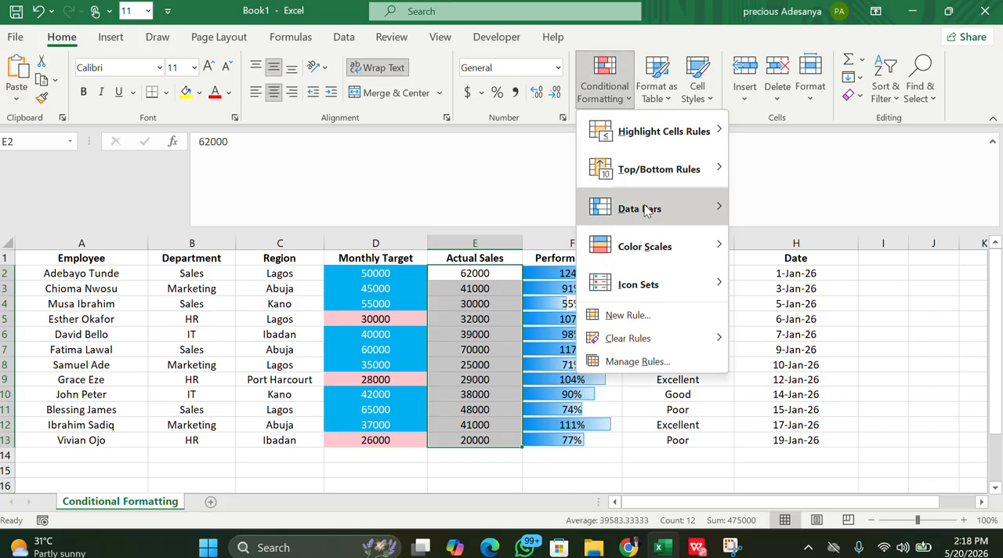
mouse_move(709, 283)
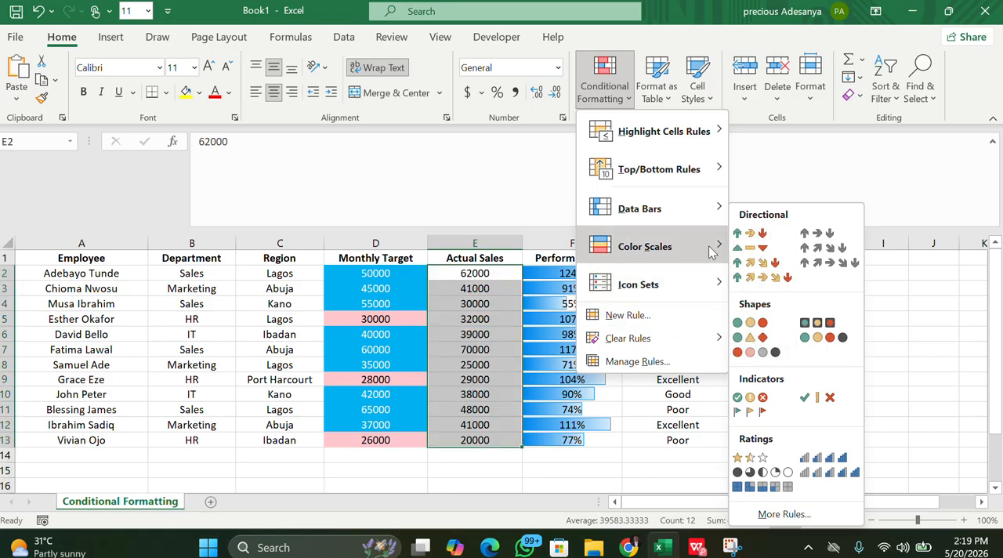
mouse_move(707, 243)
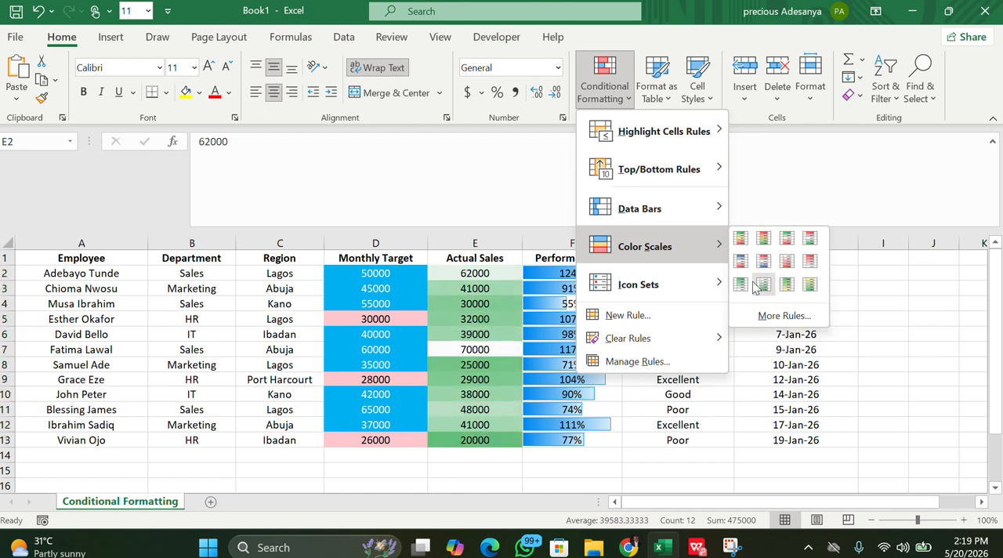
mouse_move(713, 207)
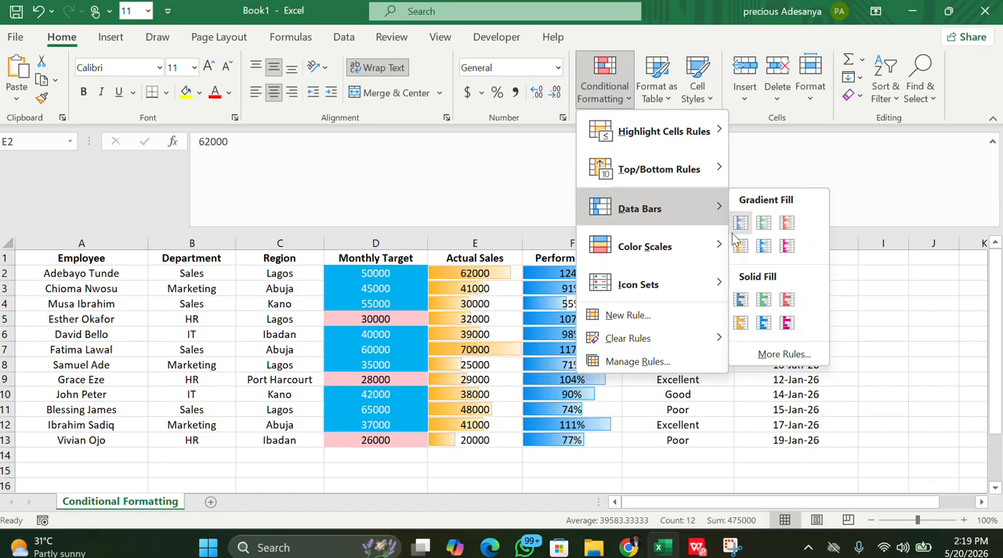
mouse_move(686, 182)
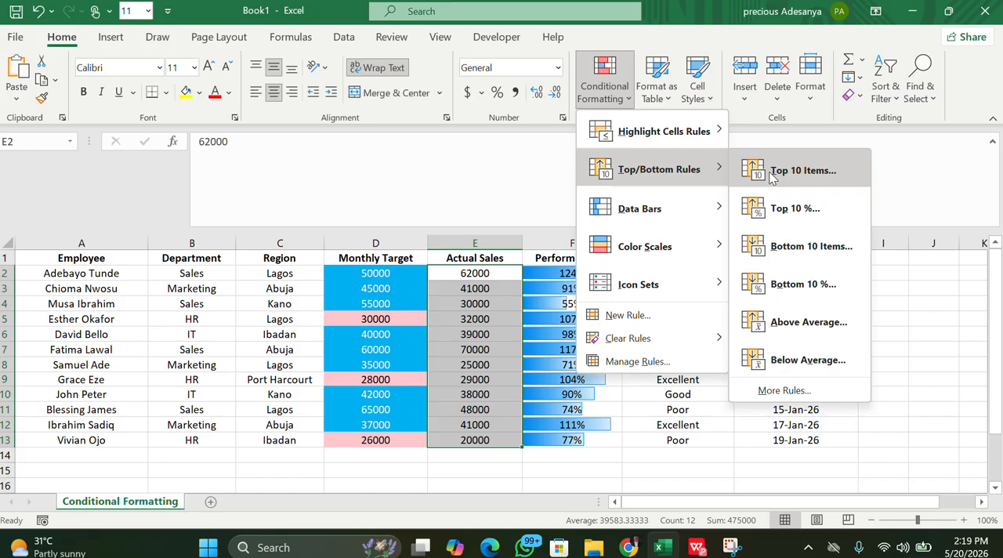
click(904, 313)
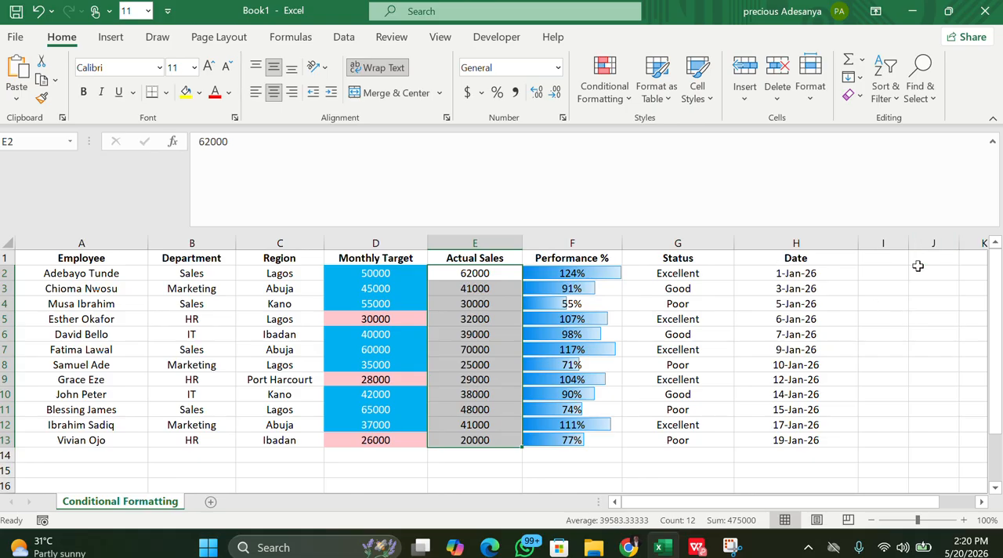
click(903, 302)
Clear the Performance % values in F2:F13, undo the deletion and deselect the range
drag(578, 274, 583, 441)
key(Delete)
text(z)
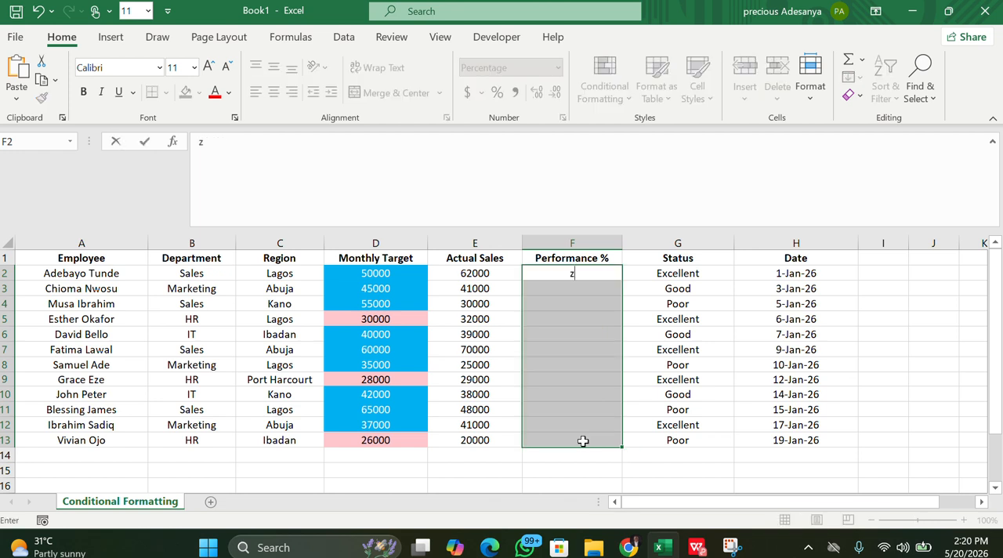
key(BackSpace)
click(570, 484)
key(ctrl+z)
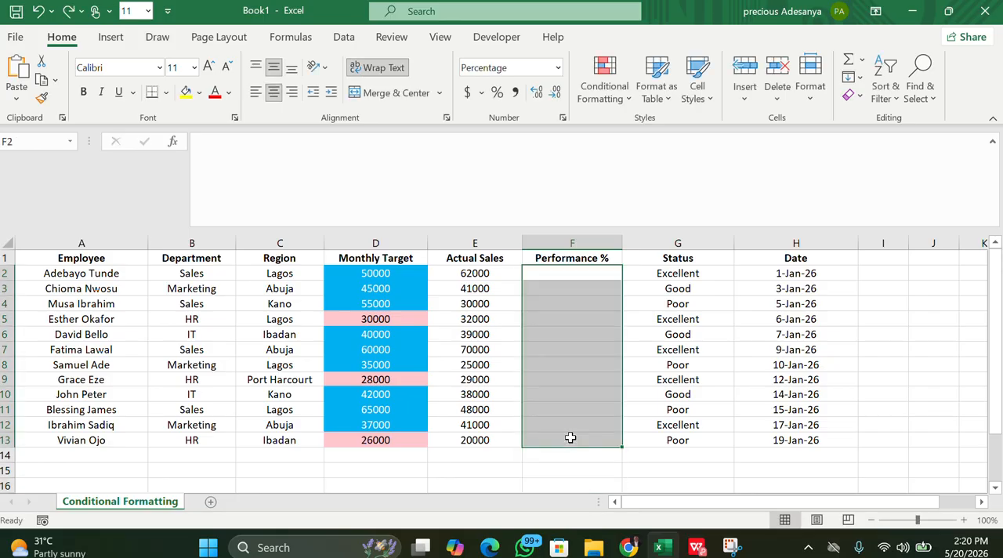
key(ctrl+z)
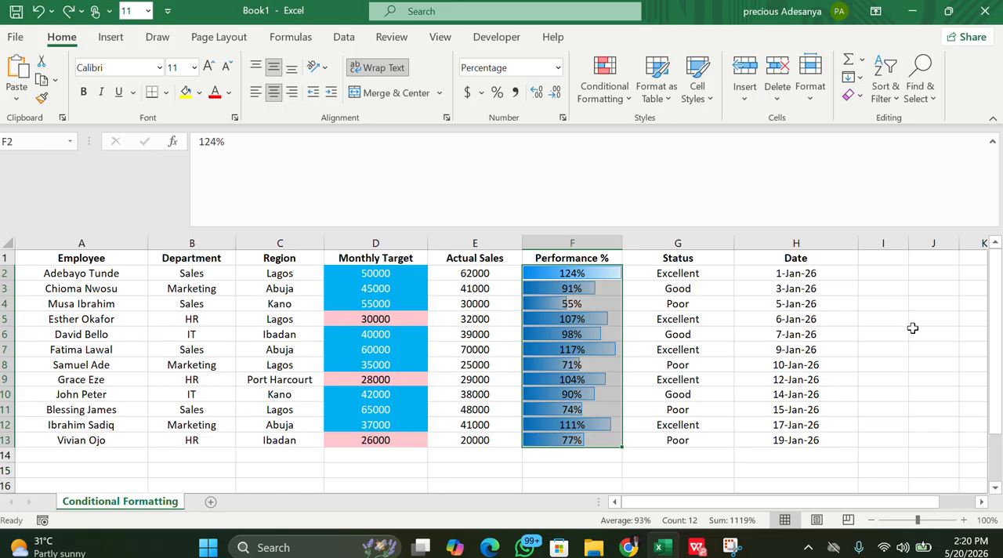
click(911, 323)
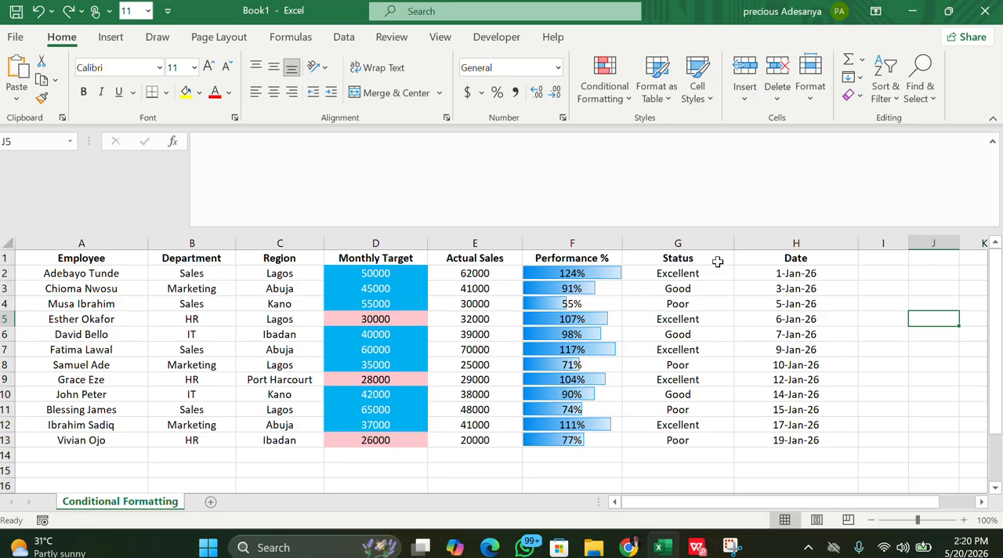
Start a new conditional formatting rule on Actual Sales cell E2 that uses a formula to determine which cells to format
click(483, 273)
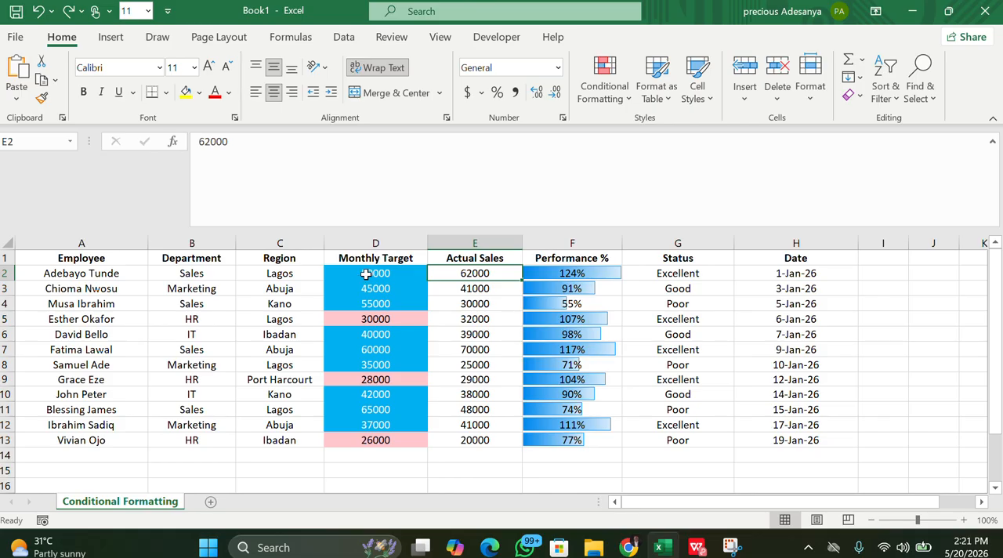
click(625, 94)
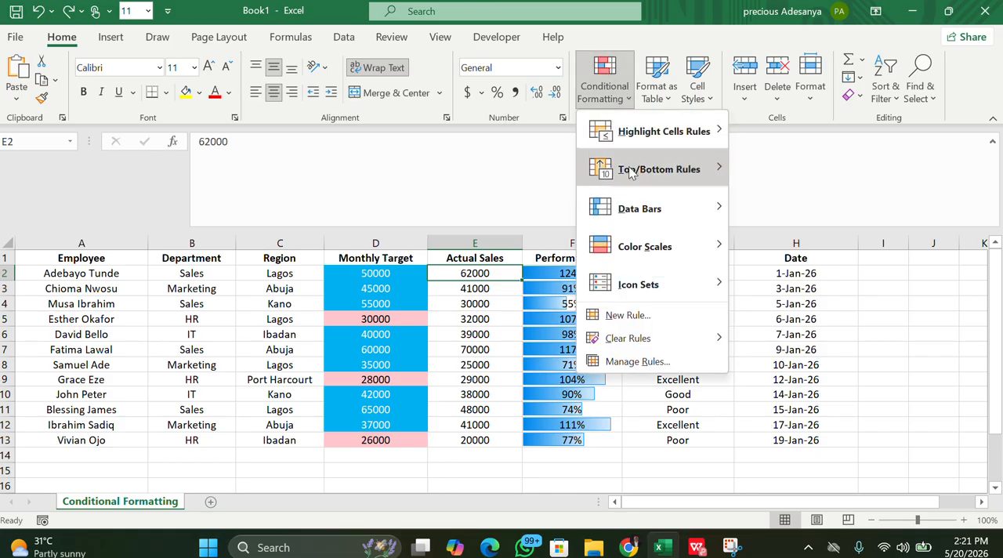
click(630, 316)
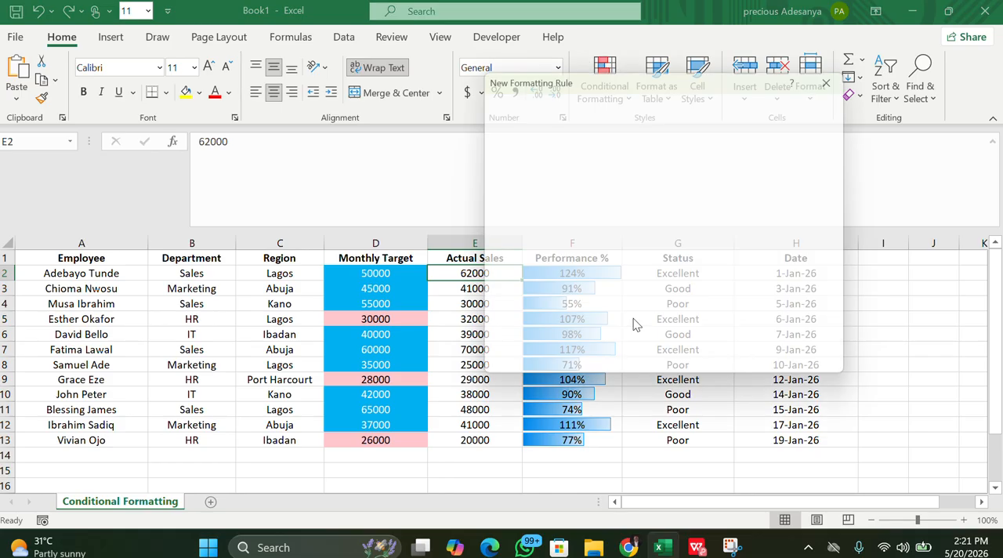
drag(689, 82, 822, 92)
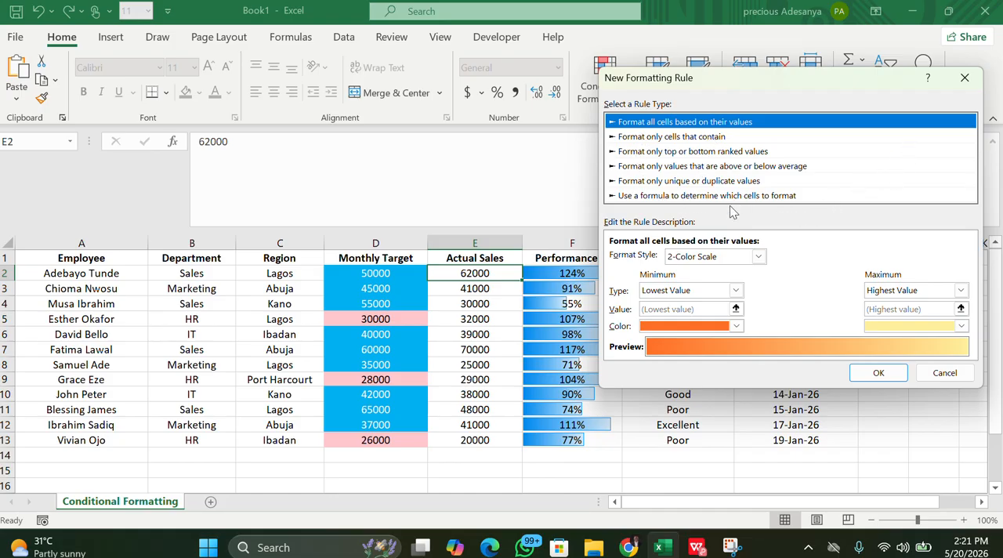
click(729, 197)
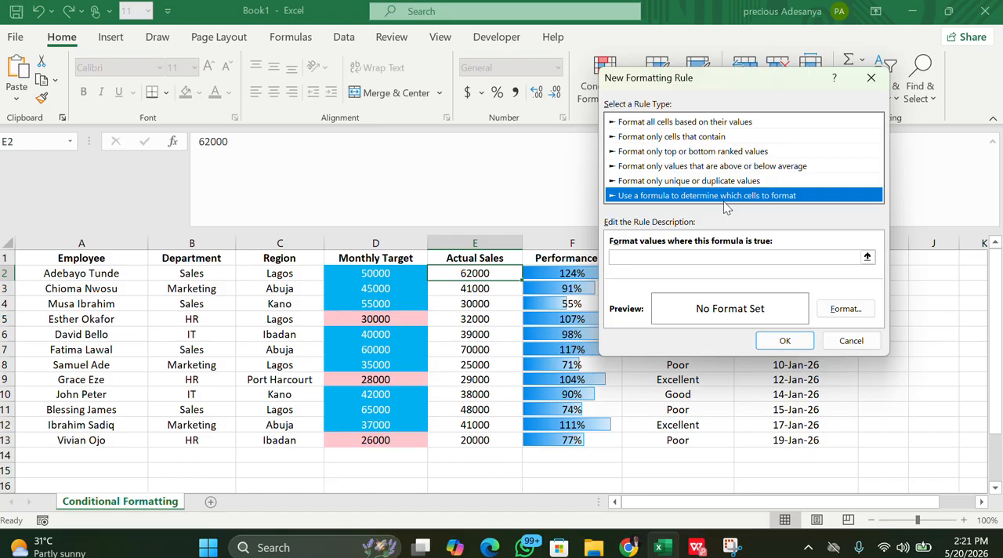
click(630, 259)
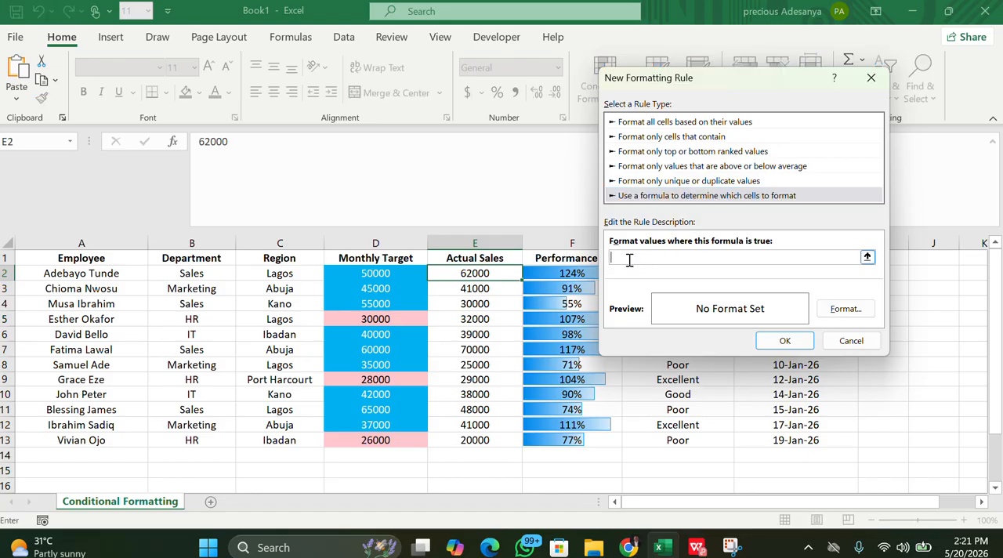
Enter the rule formula =$E$2>$D$2 to compare the first Actual Sales value with its Monthly Target
text(=)
click(484, 272)
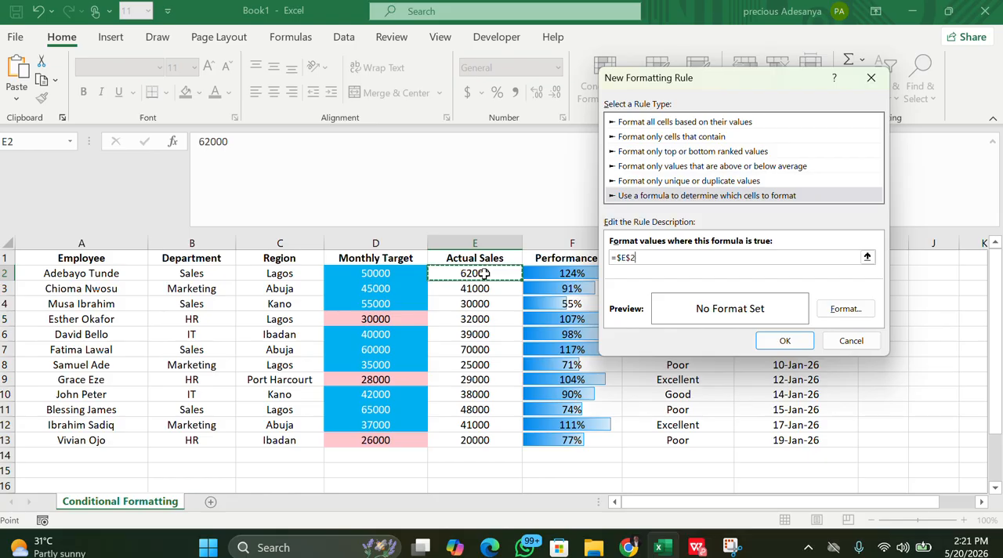
text(.)
text(>)
click(382, 275)
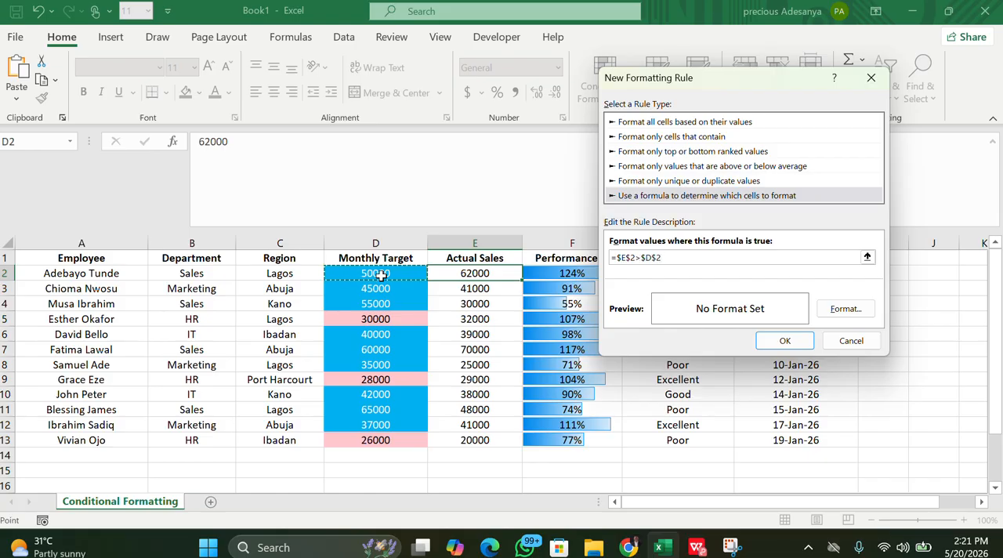
Extend the rule formula to both full columns so it reads =$E$2:$E$13>$D$2:$D$13
click(634, 259)
text(>)
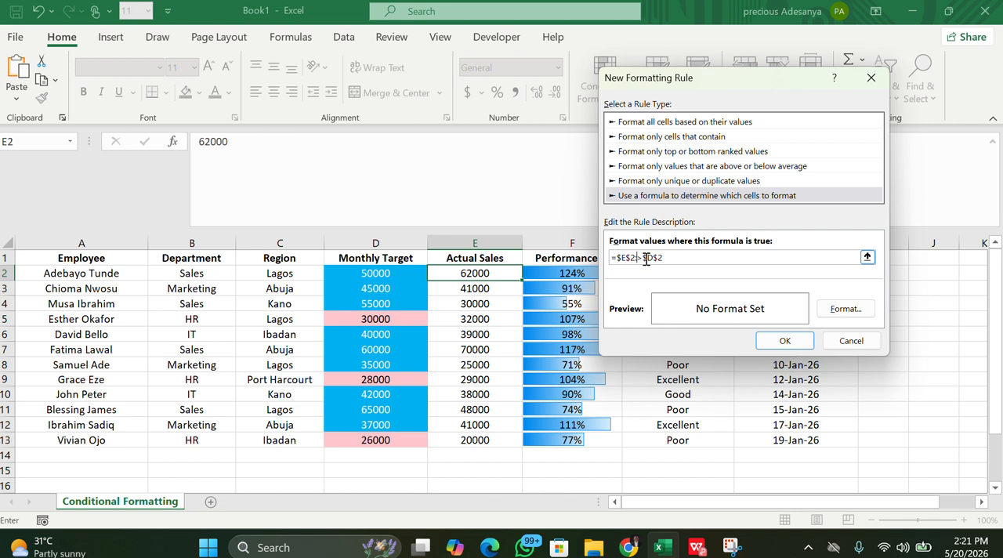
text(:E)
text(13)
text(:D13)
text($)
click(648, 257)
text($D$13)
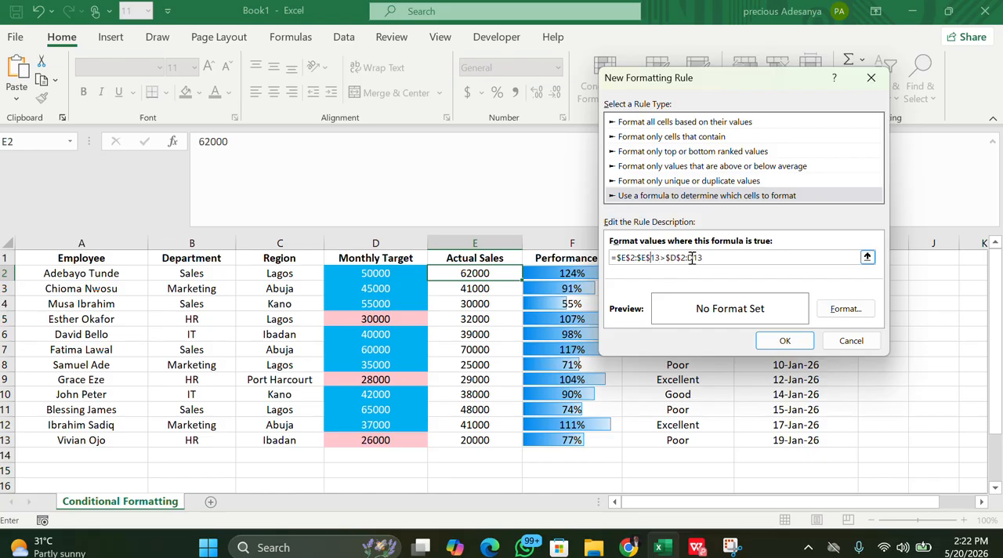
click(689, 257)
text($)
click(699, 258)
text($D$)
Set the rule's font color to standard green, apply the rule to E2 and deselect the cell
click(832, 310)
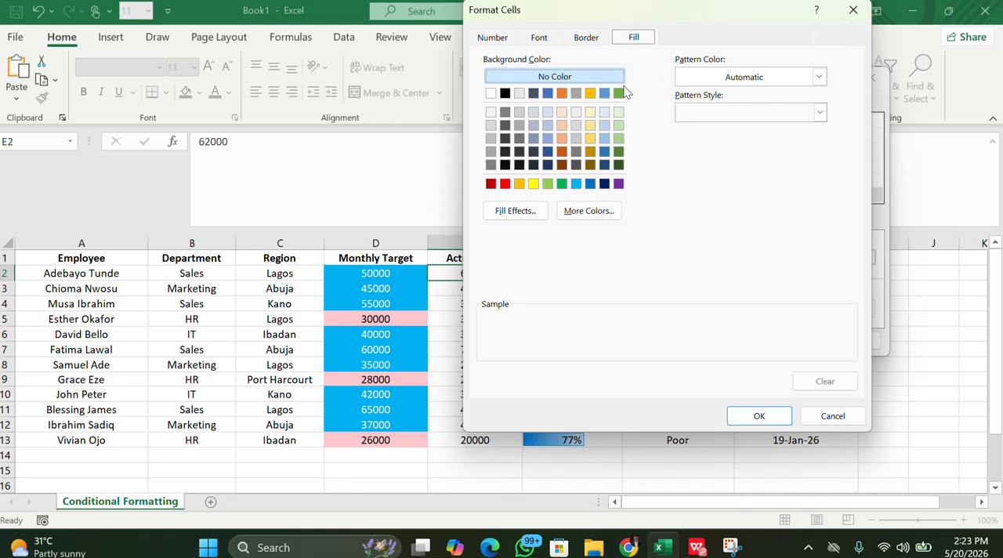
click(603, 40)
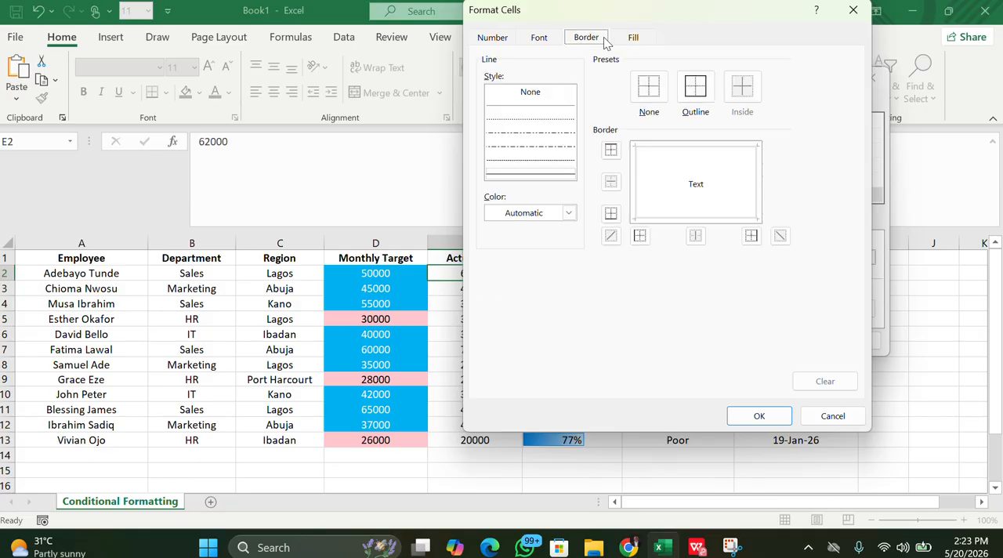
click(630, 41)
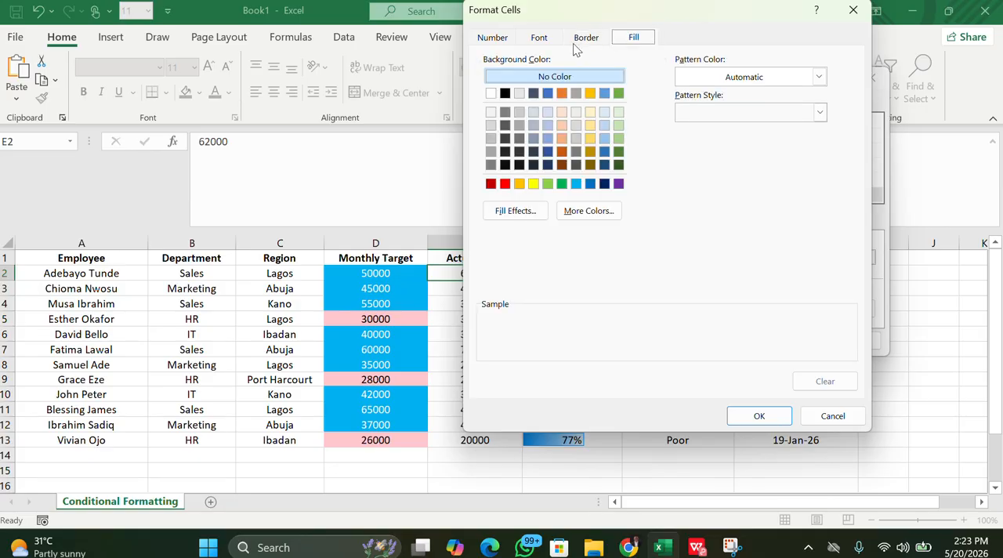
drag(723, 19, 799, 74)
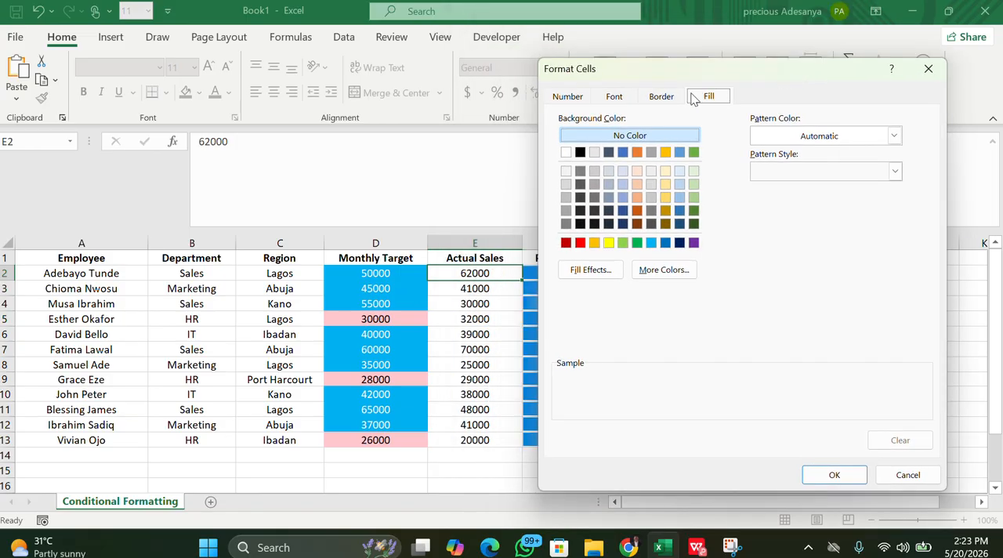
click(625, 98)
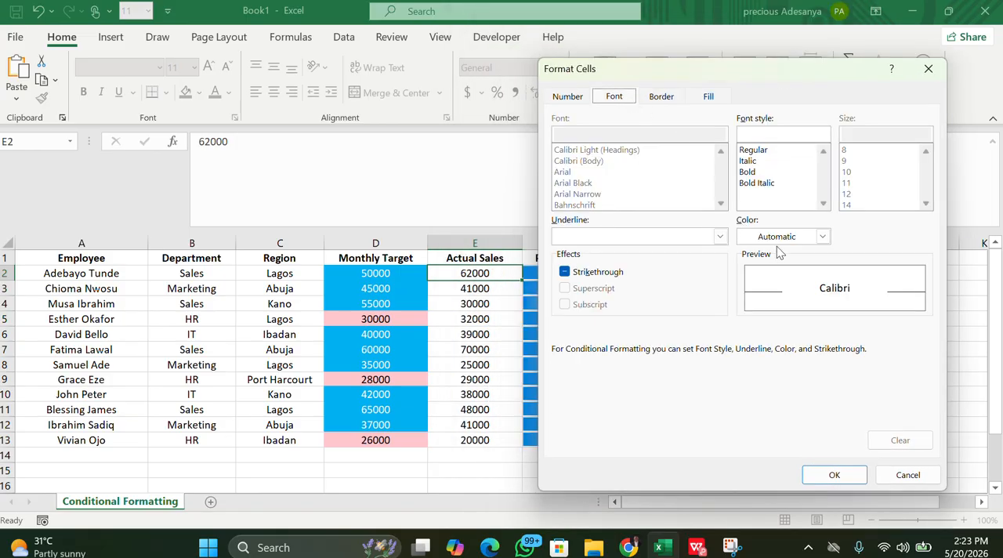
click(822, 237)
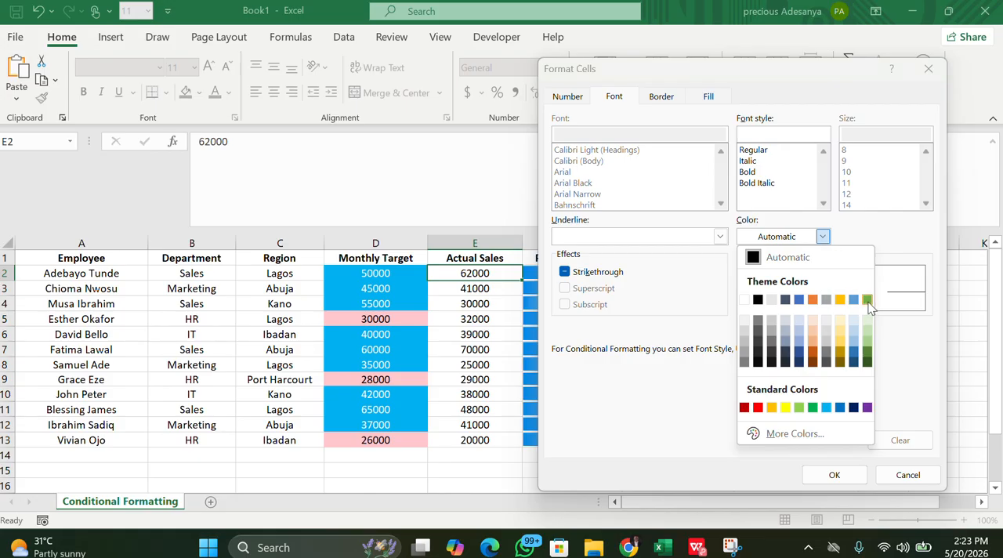
click(812, 406)
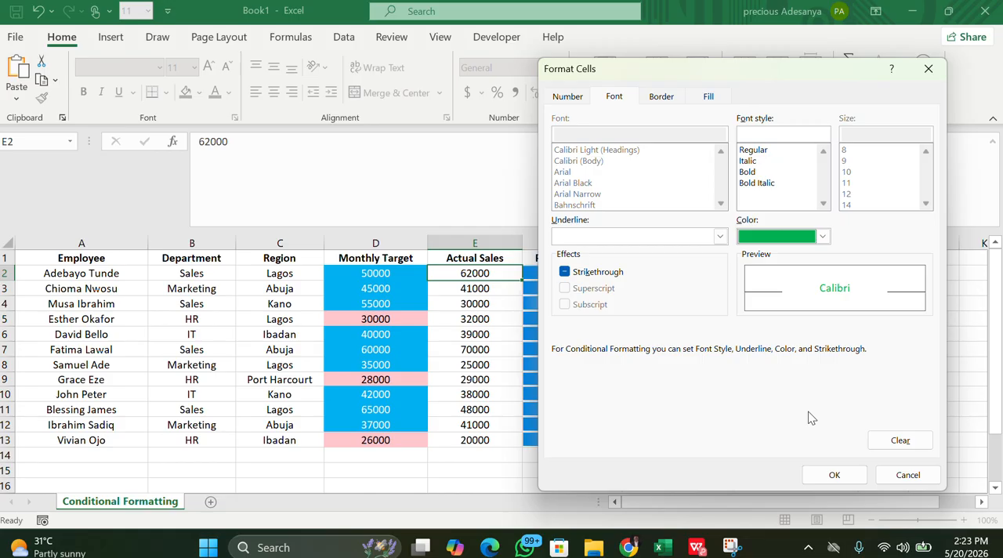
click(833, 475)
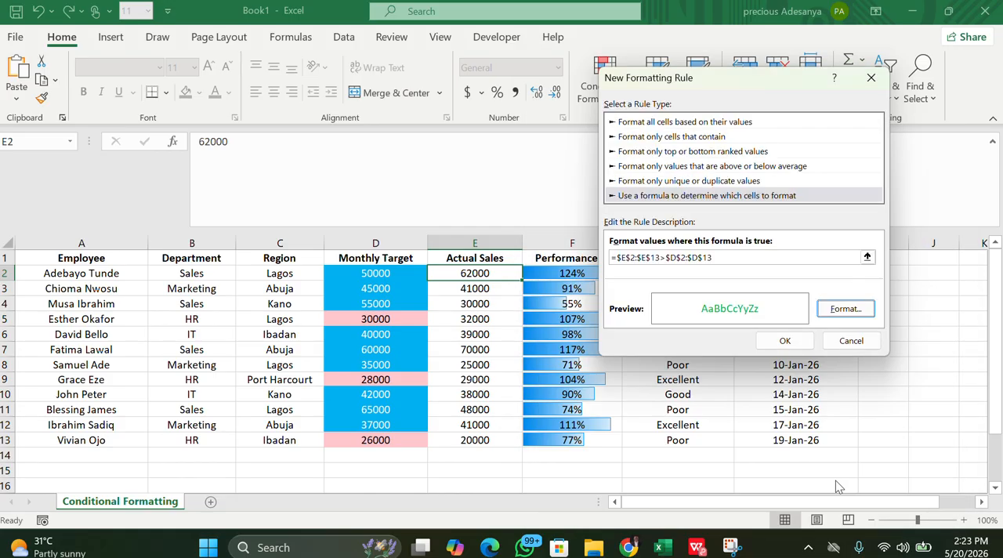
click(781, 343)
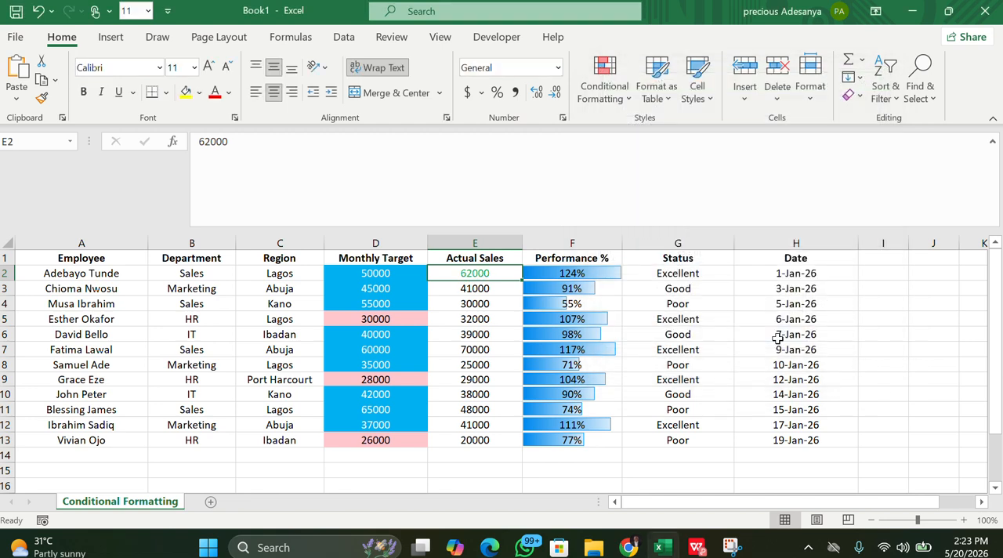
click(869, 302)
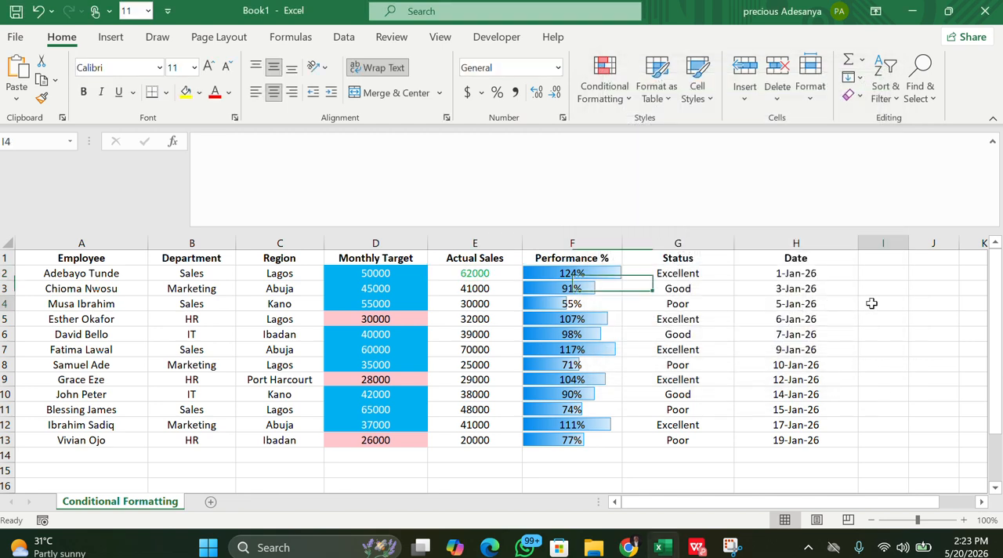
Undo the green-font formula rule on Actual Sales cell E2
click(487, 275)
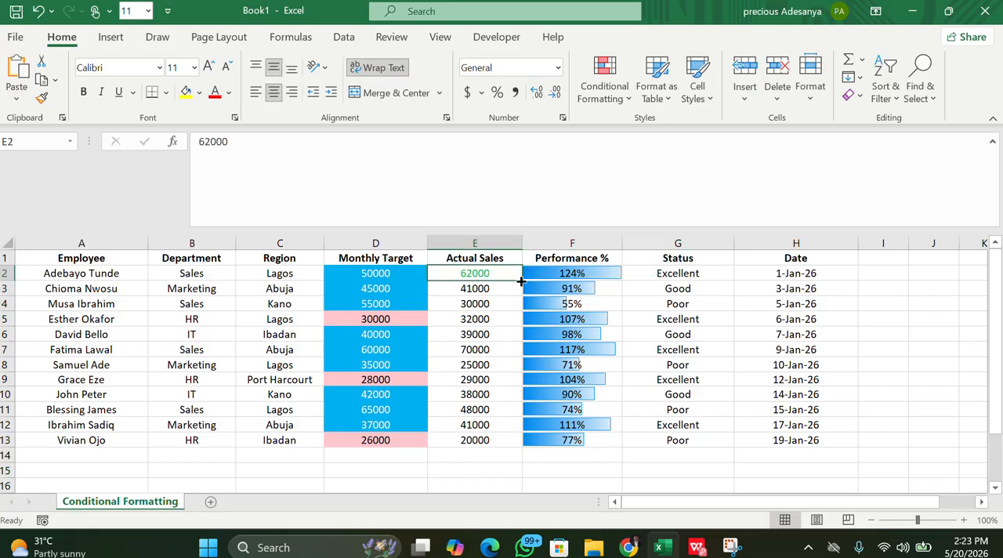
click(850, 308)
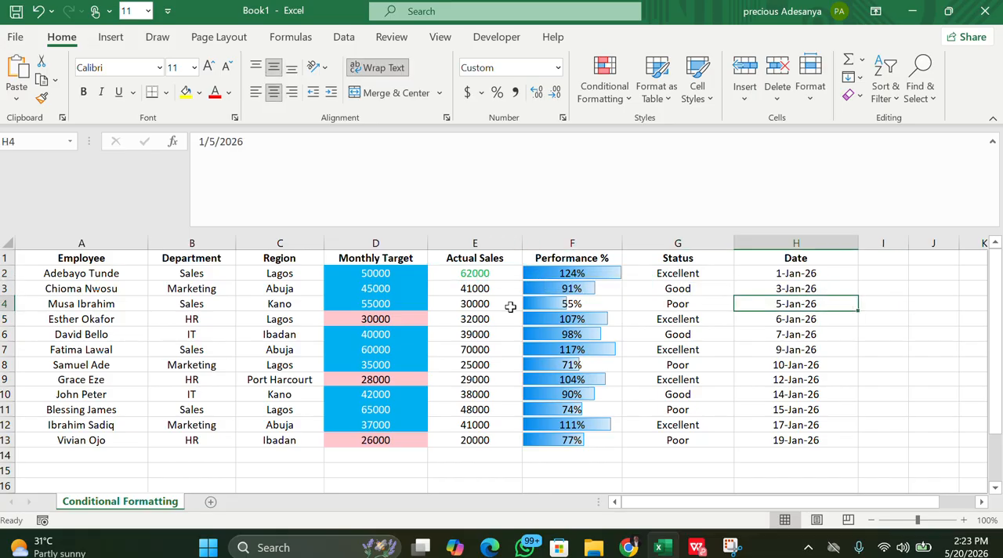
click(487, 274)
click(877, 321)
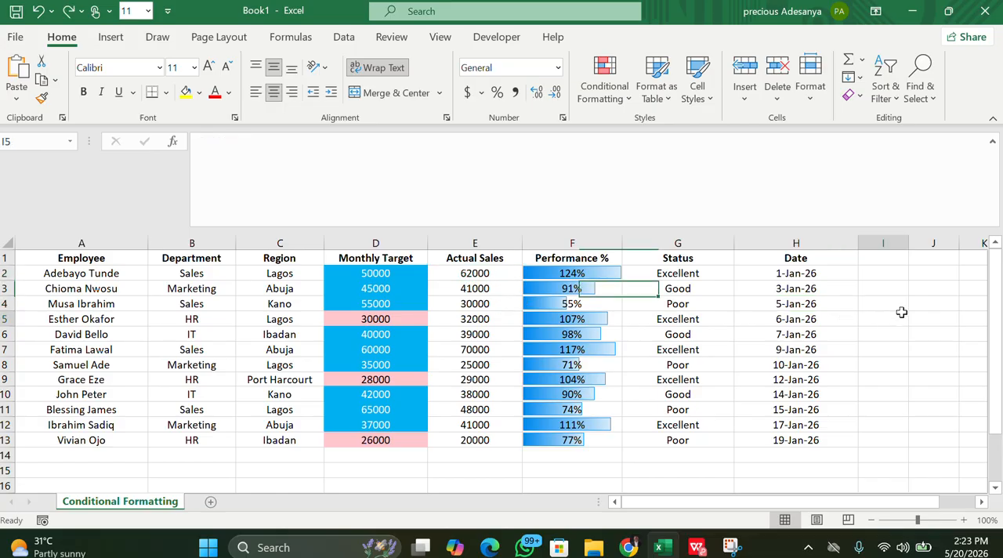
Create a new formula-based conditional formatting rule for the Actual Sales values in E2:E13
drag(482, 273, 475, 440)
click(633, 102)
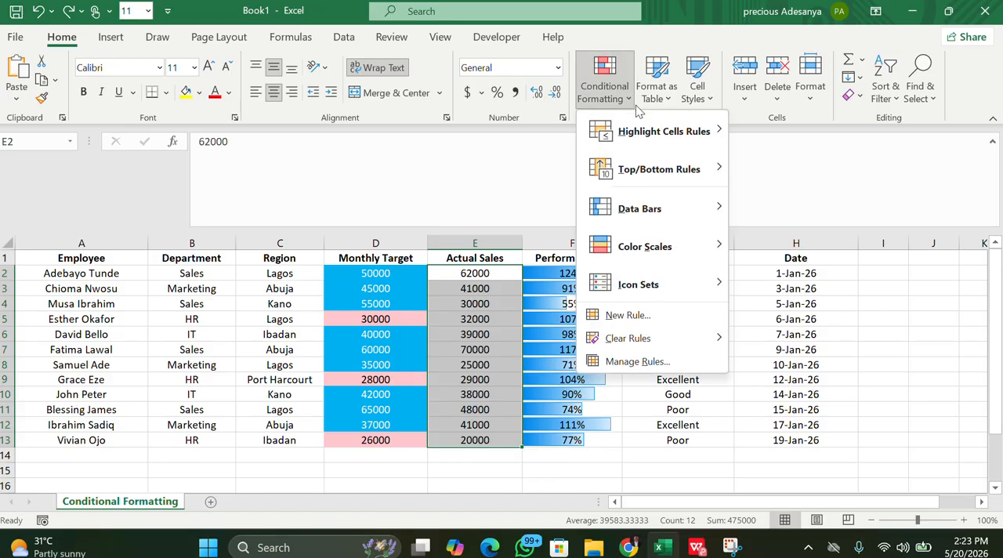
click(649, 317)
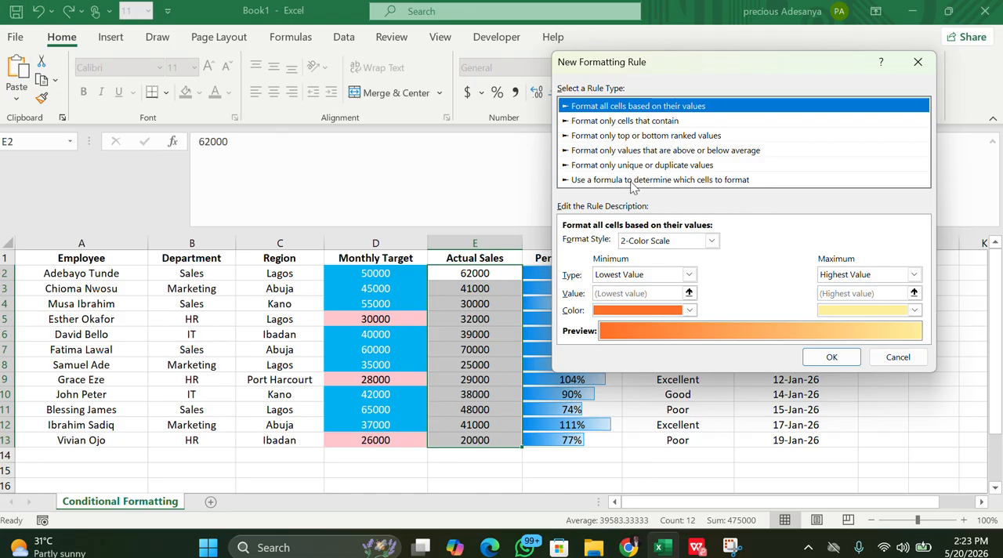
click(633, 181)
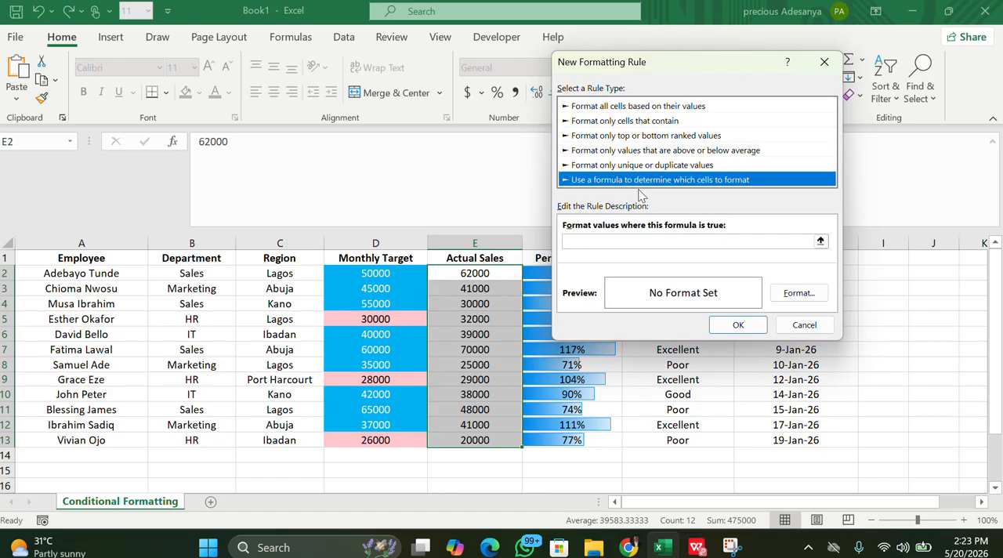
click(615, 243)
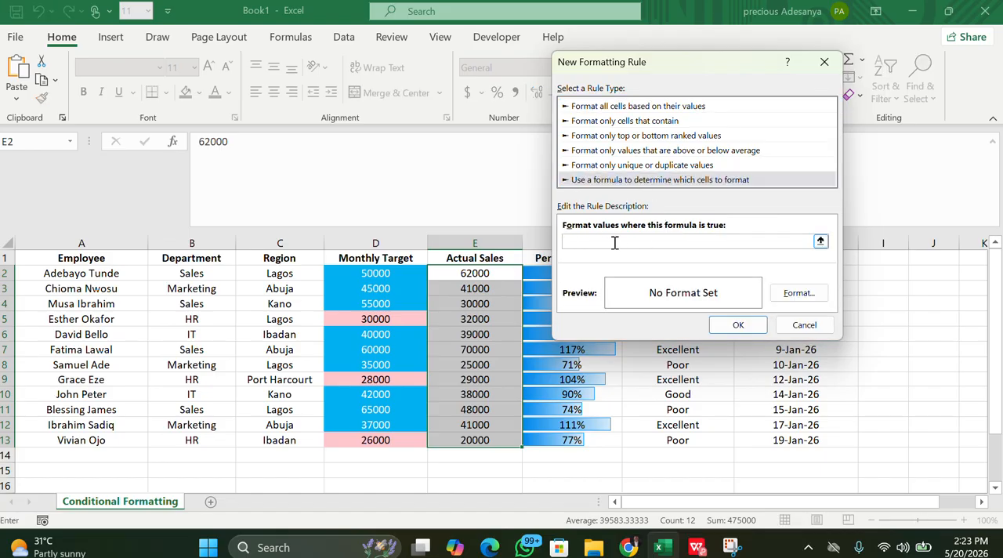
Enter the rule formula =$E$2:$E$13>$D2:D13 to compare Actual Sales with Monthly Target
text(=)
text($)
click(580, 242)
text($)
click(592, 243)
text($)
key(Right)
text($)
key(Right)
key(Right)
key(Right)
text($)
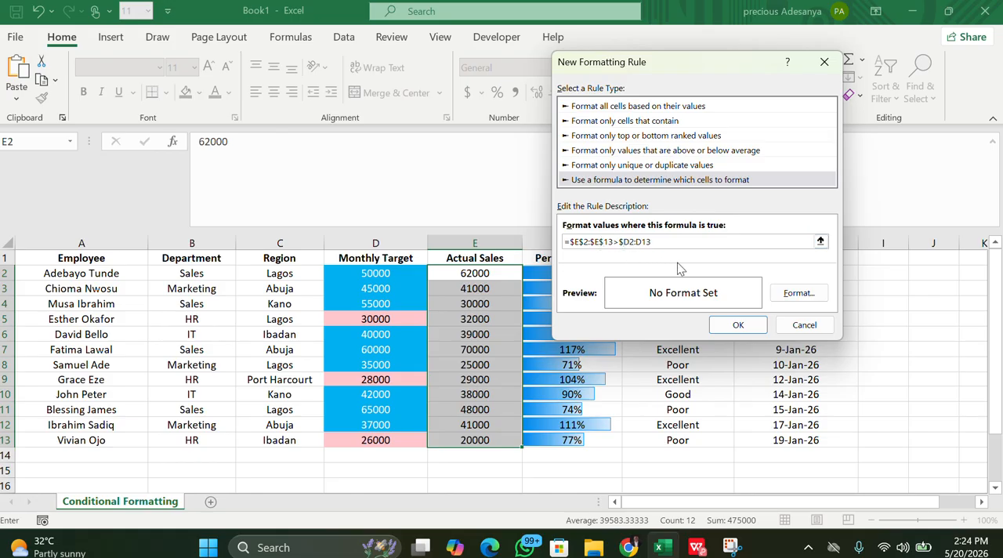
Make the Monthly Target reference in the rule formula fully absolute as $D$2:$D$13
click(631, 242)
text($)
click(641, 242)
text($E$)
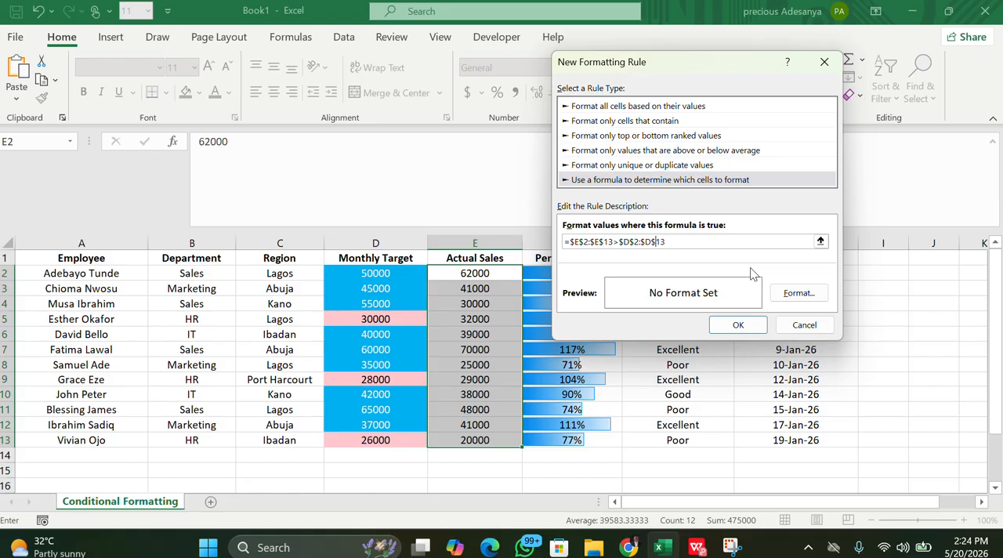
Set the rule's font color to standard green and apply the rule to Actual Sales
click(798, 296)
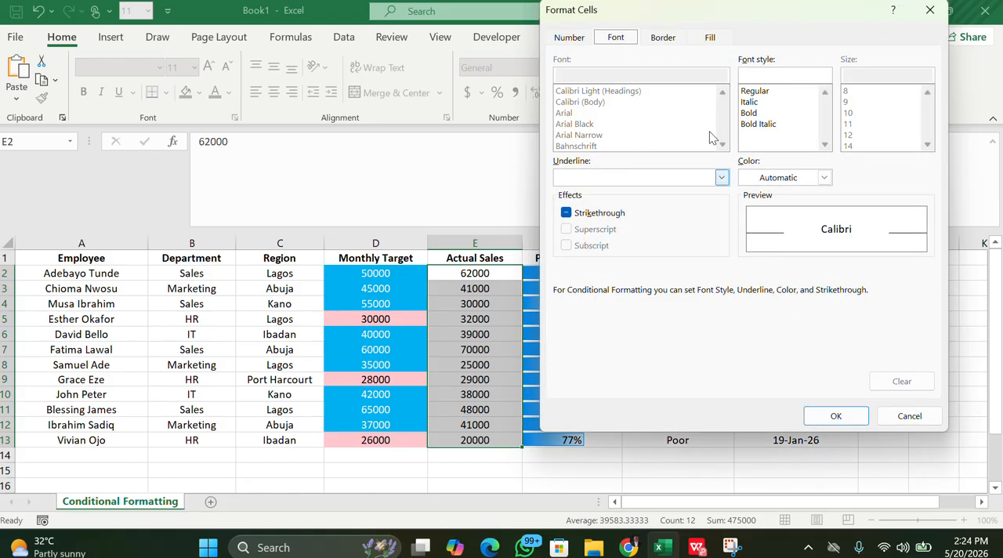
click(825, 179)
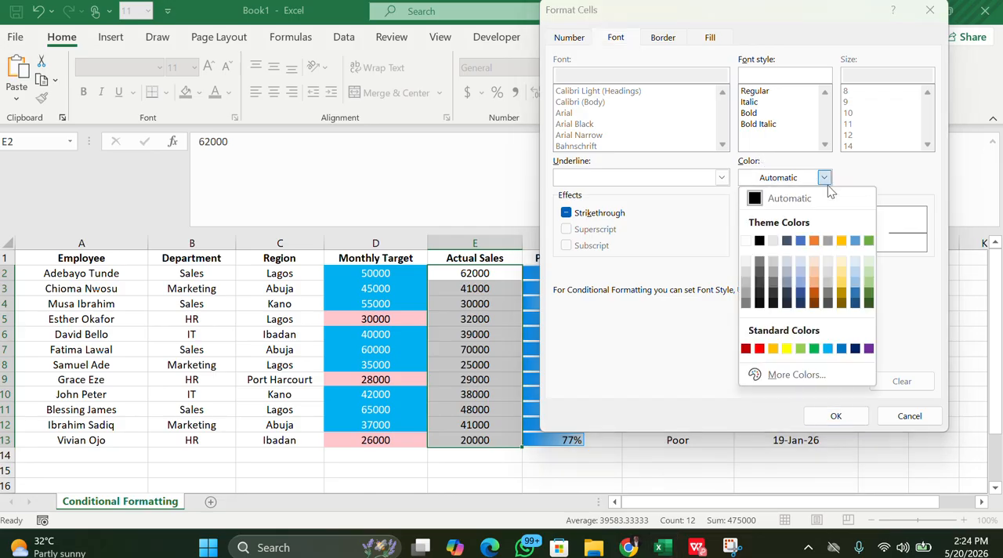
click(814, 349)
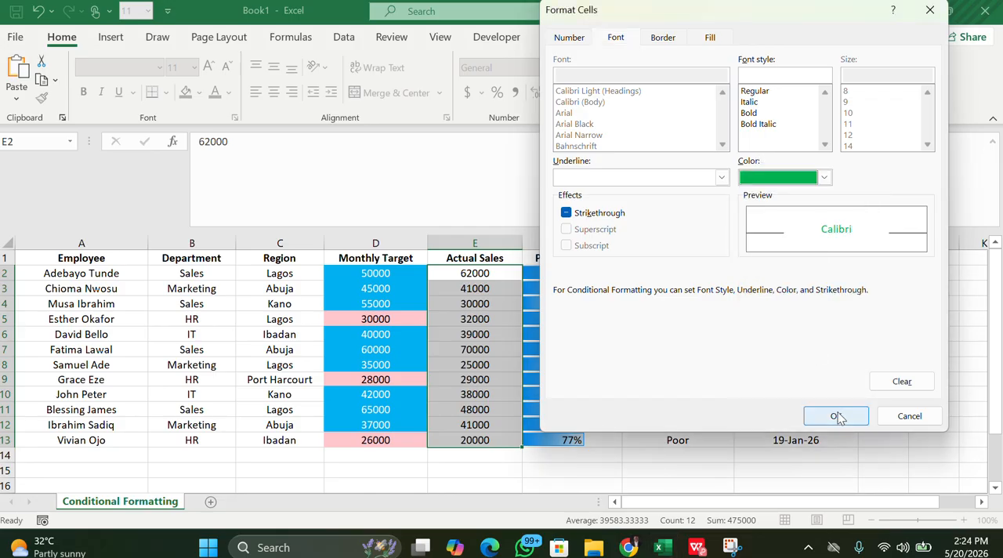
click(830, 415)
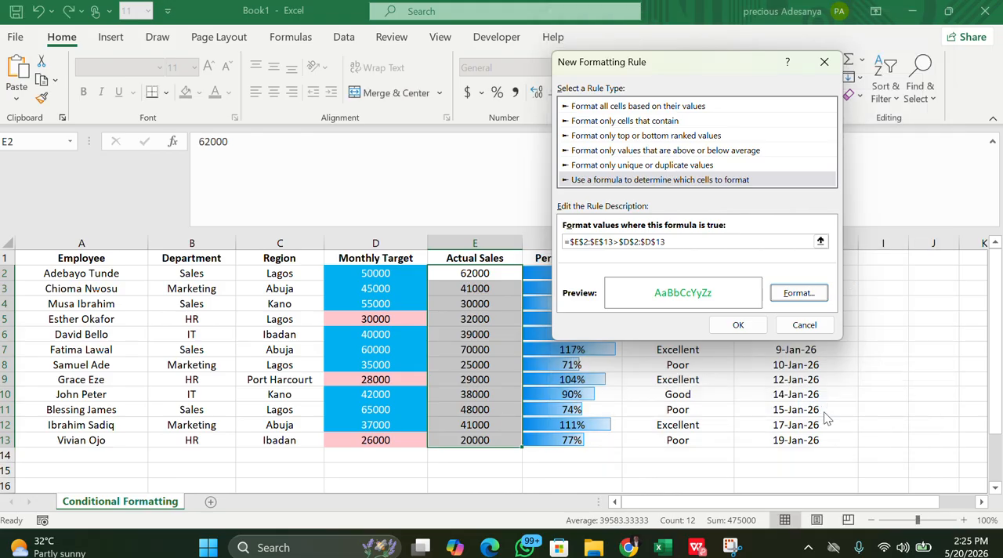
click(729, 324)
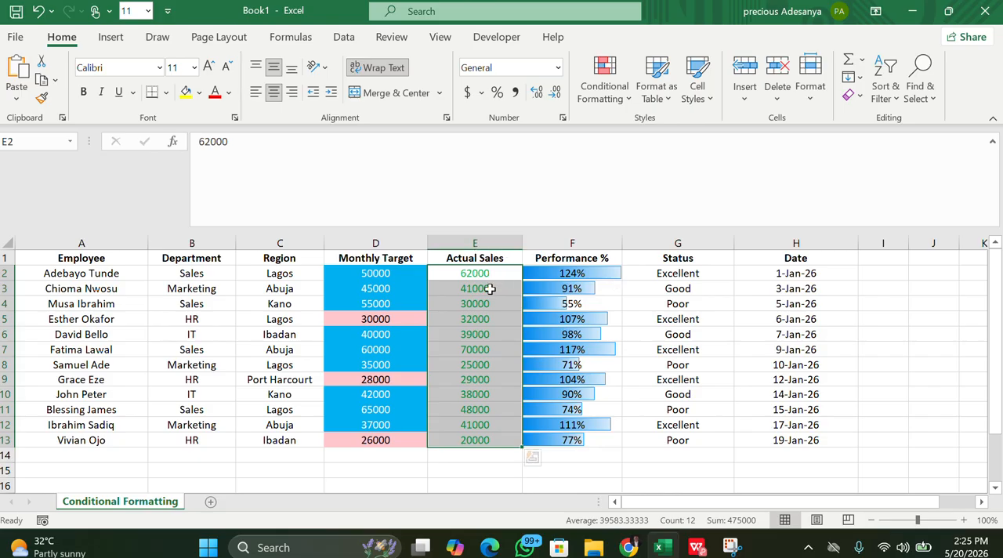
Change the Monthly Target in cell D3 to 20000
click(371, 289)
double_click(373, 289)
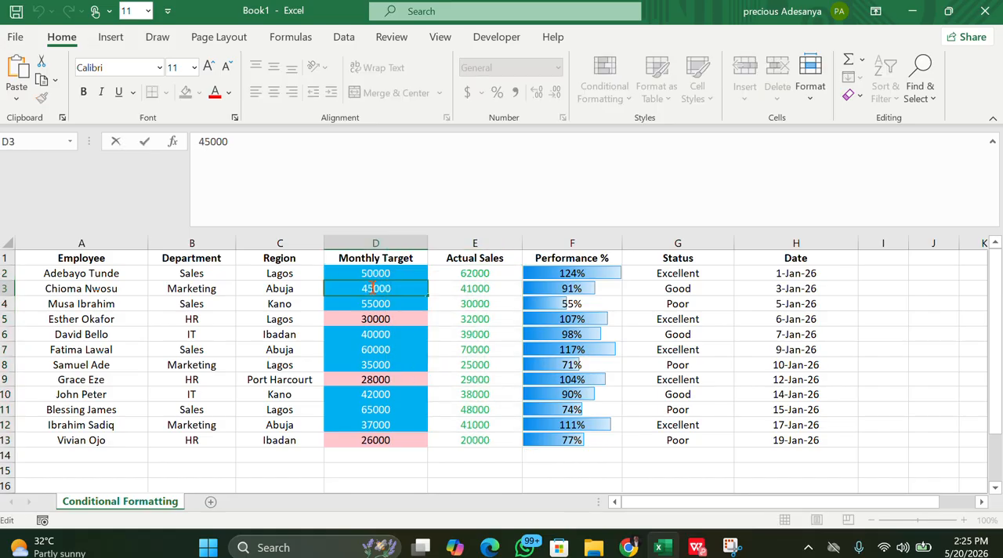
key(BackSpace)
key(BackSpace)
key(BackSpace)
key(BackSpace)
text(20000)
click(377, 482)
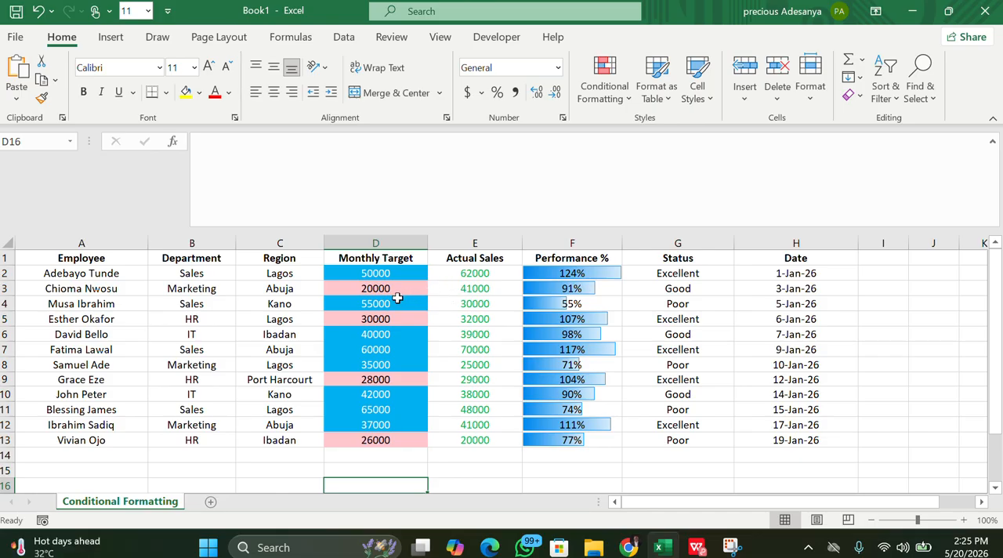
Change the Actual Sales value in cell E3 to 14000, then select the range E2:E13
double_click(482, 289)
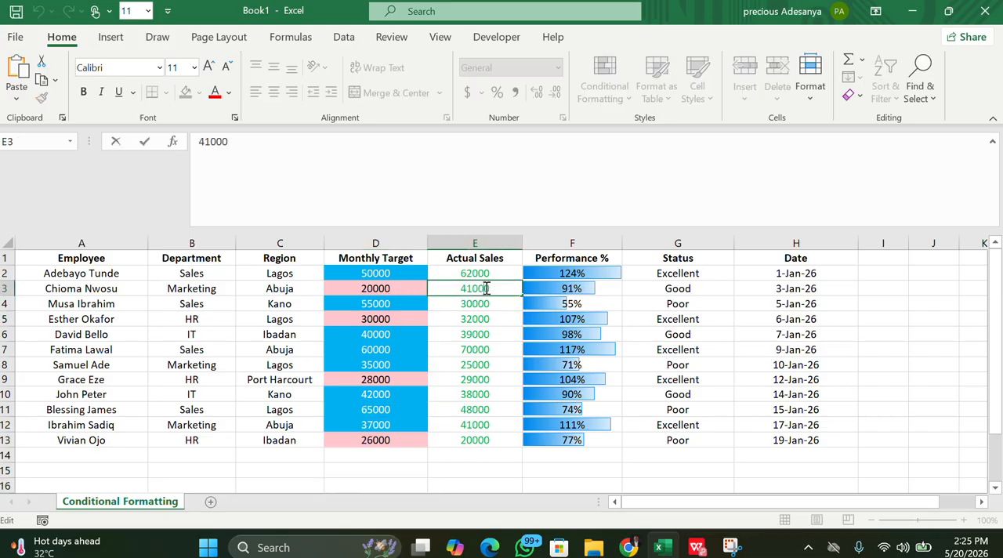
key(BackSpace)
text(4)
click(495, 469)
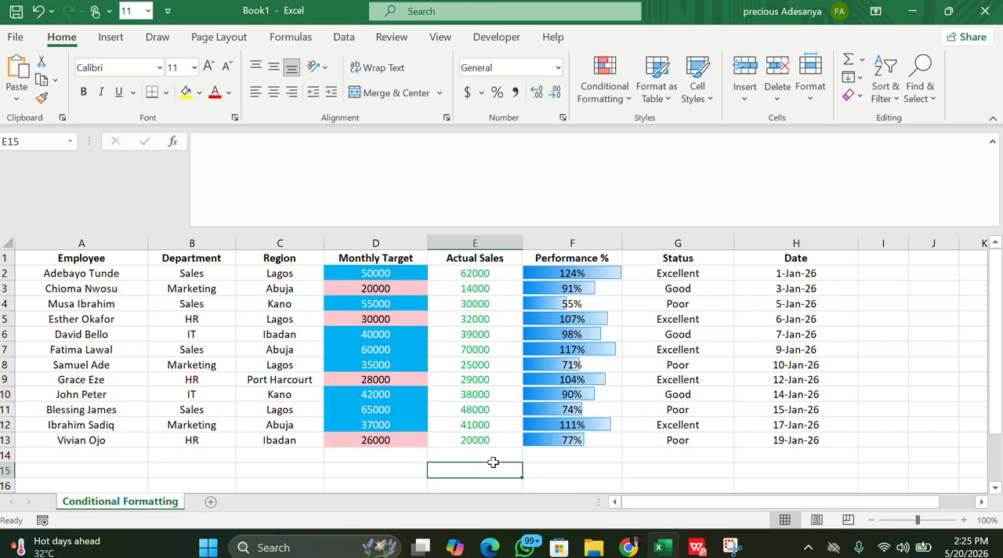
double_click(476, 291)
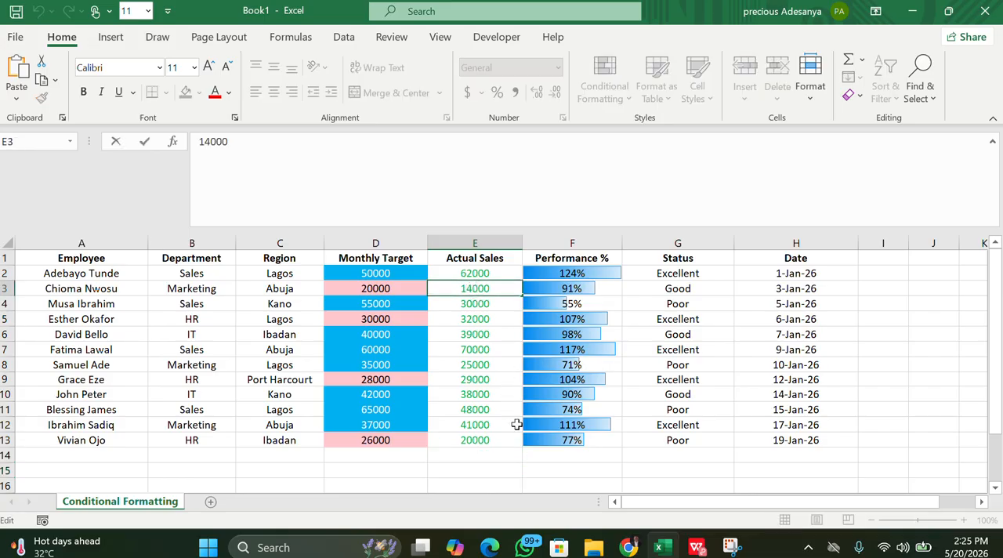
click(518, 456)
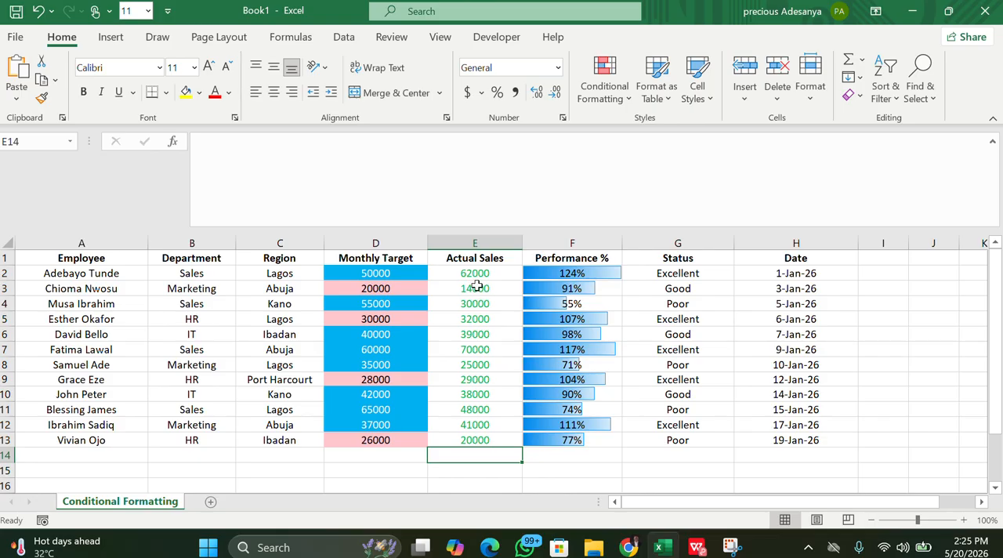
drag(475, 273, 475, 439)
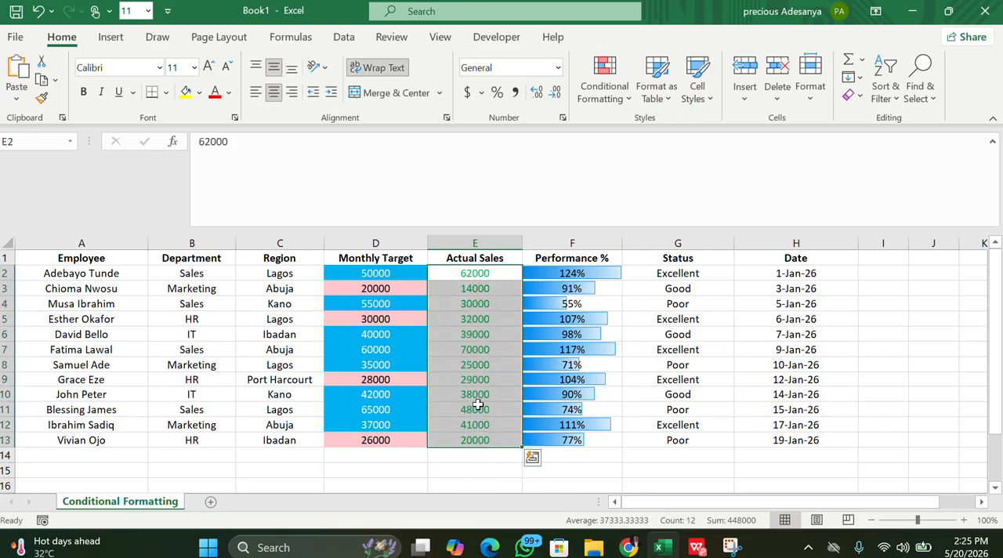
click(608, 87)
click(656, 315)
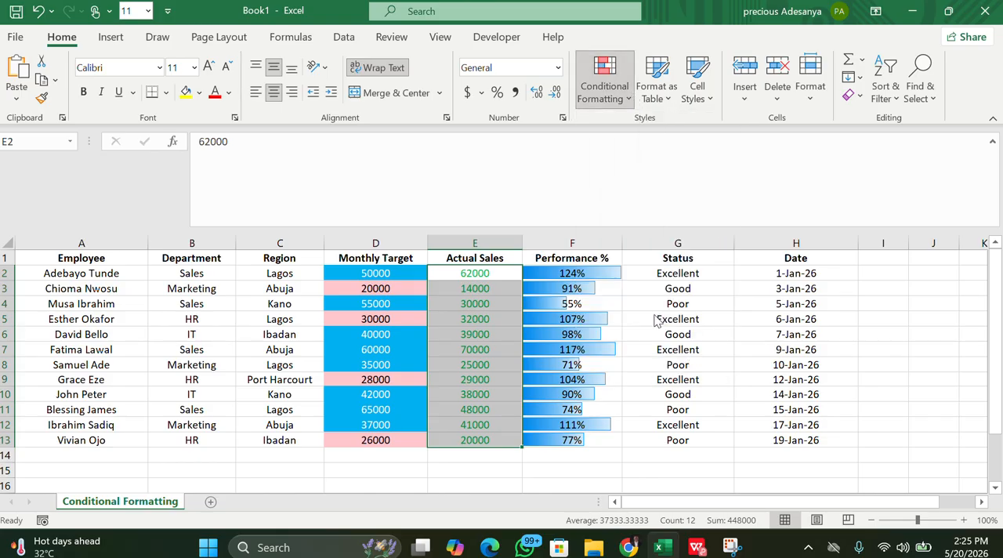
click(871, 47)
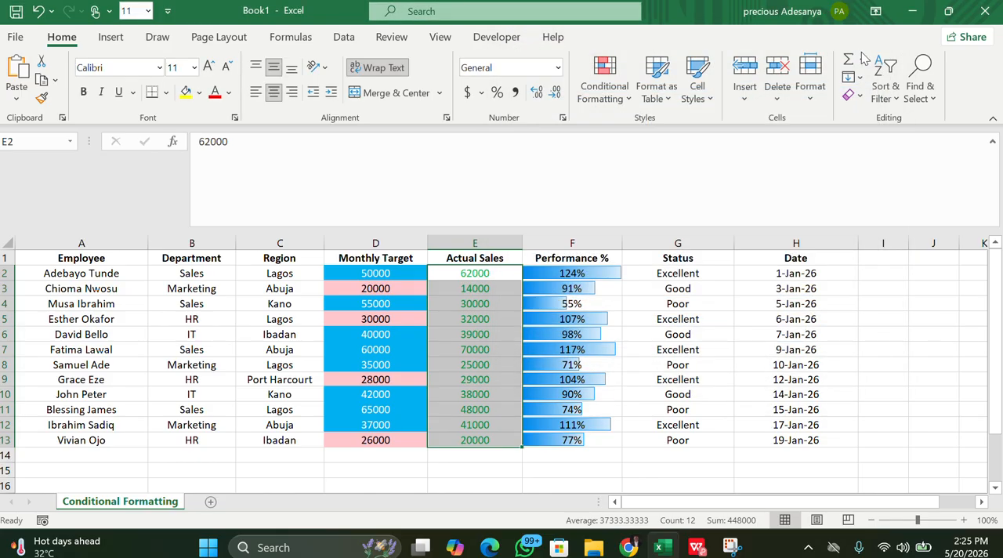
Open the existing green-font formula rule on E2:E13 for editing and move its dialog clear of the Performance % column
click(623, 100)
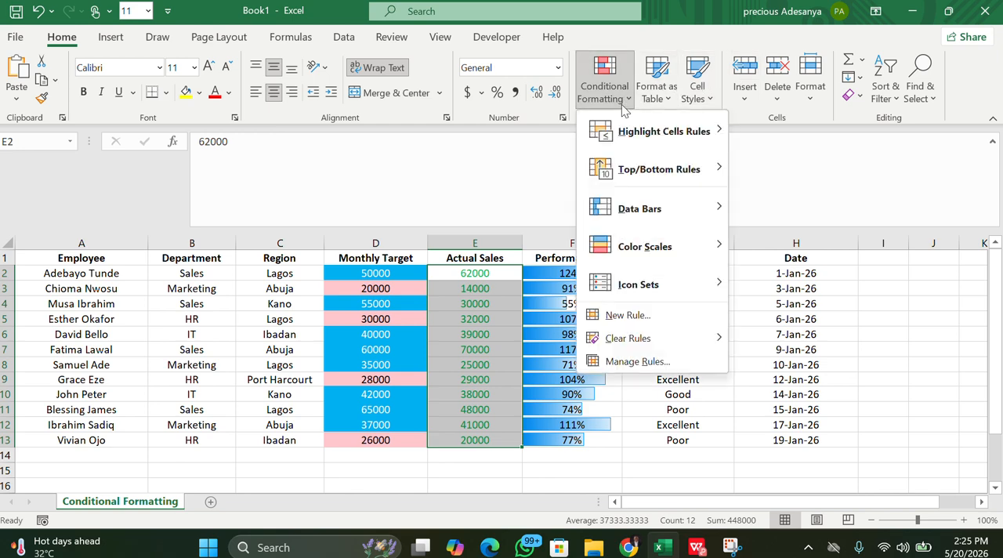
click(647, 359)
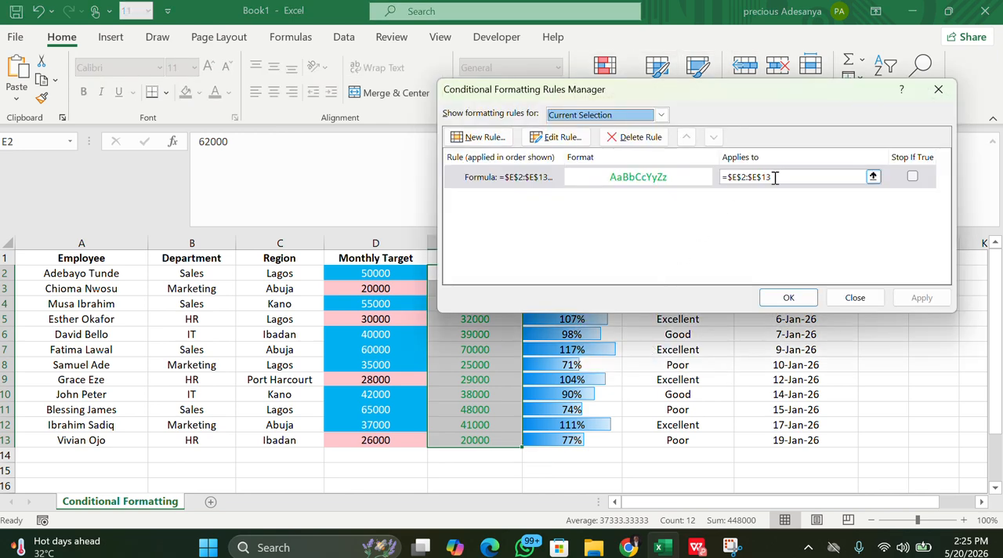
click(804, 174)
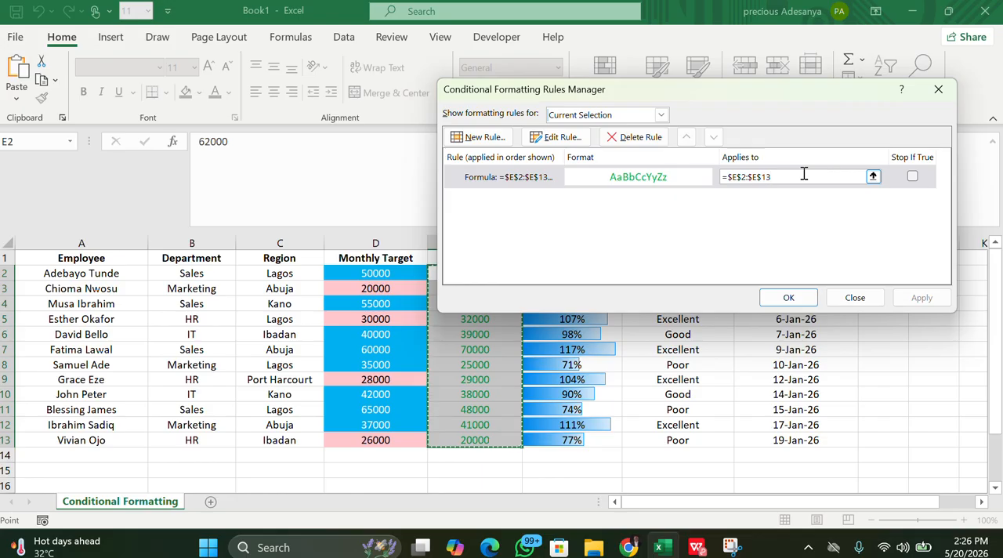
click(515, 179)
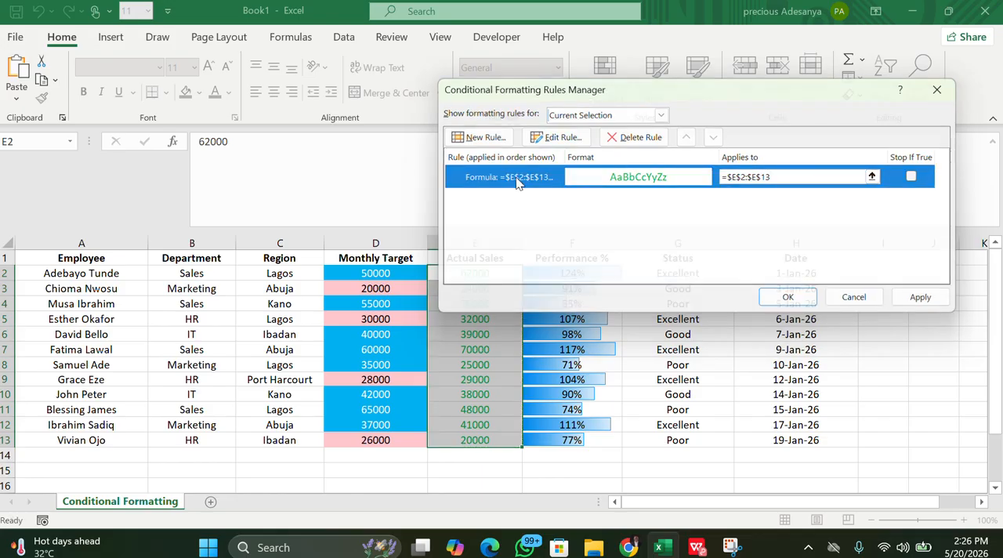
double_click(515, 179)
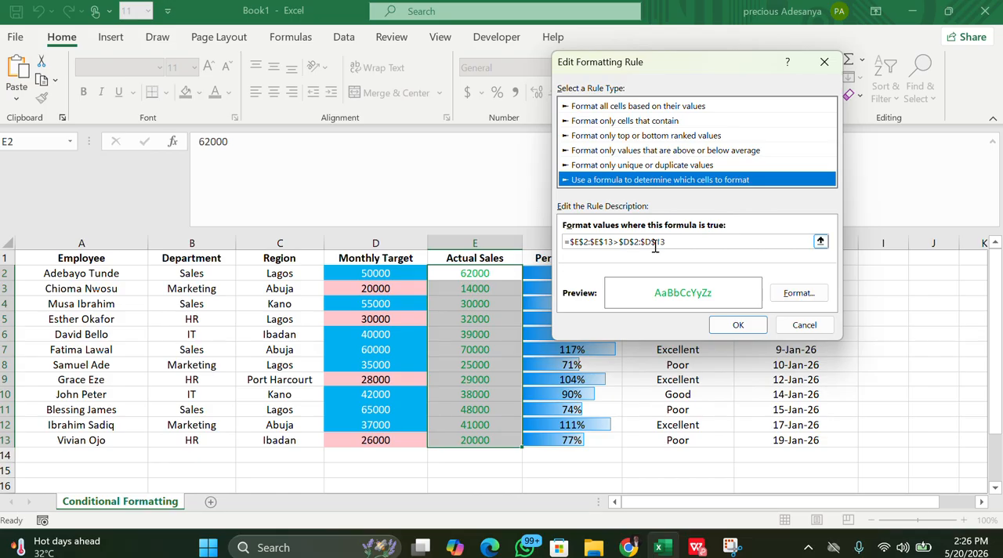
drag(720, 71, 819, 75)
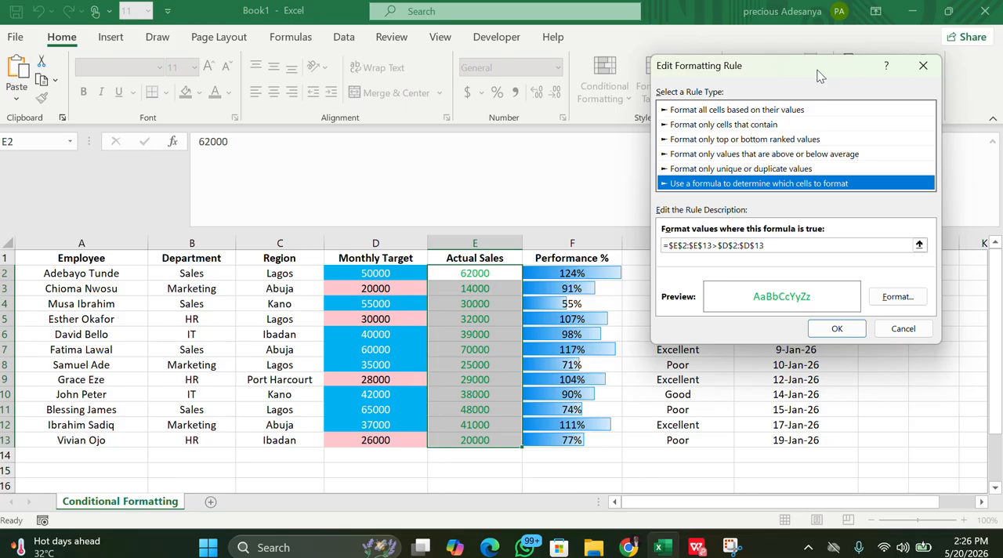
Shorten the rule formula to =$E$2>$D$2 and apply the edited rule to E2:E13
click(712, 246)
key(BackSpace)
key(BackSpace)
key(BackSpace)
key(BackSpace)
key(BackSpace)
key(BackSpace)
key(BackSpace)
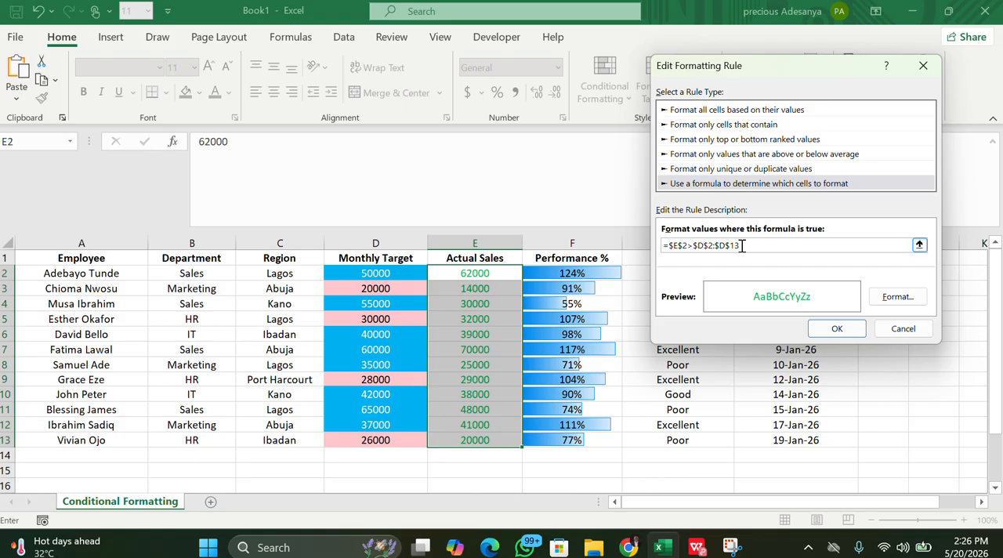
key(BackSpace)
key(BackSpace)
key(BackSpace)
key(BackSpace)
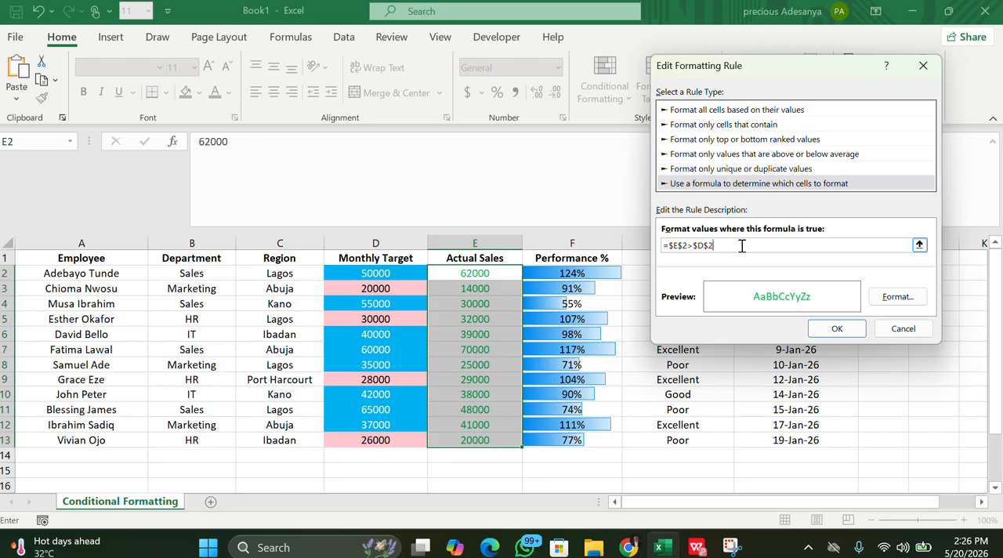
click(833, 330)
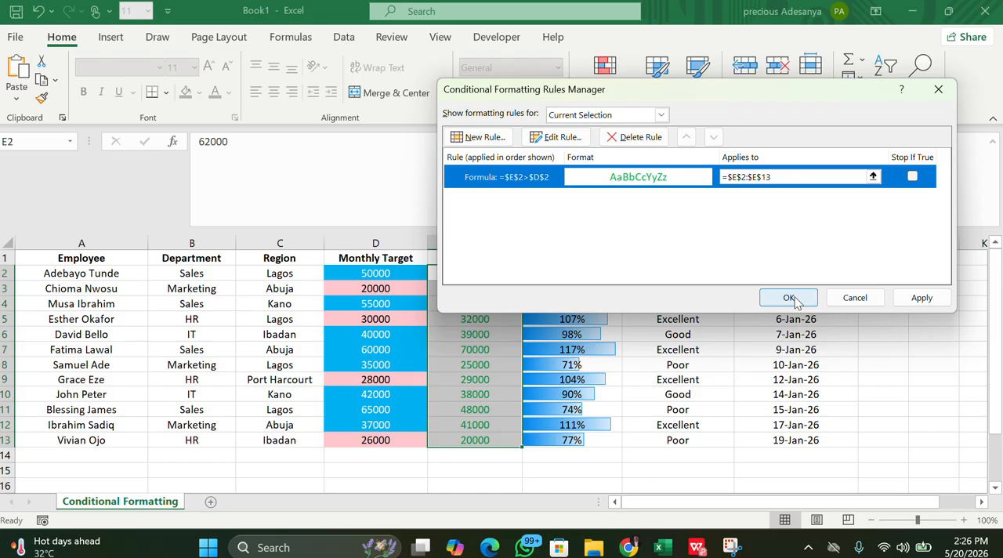
click(908, 299)
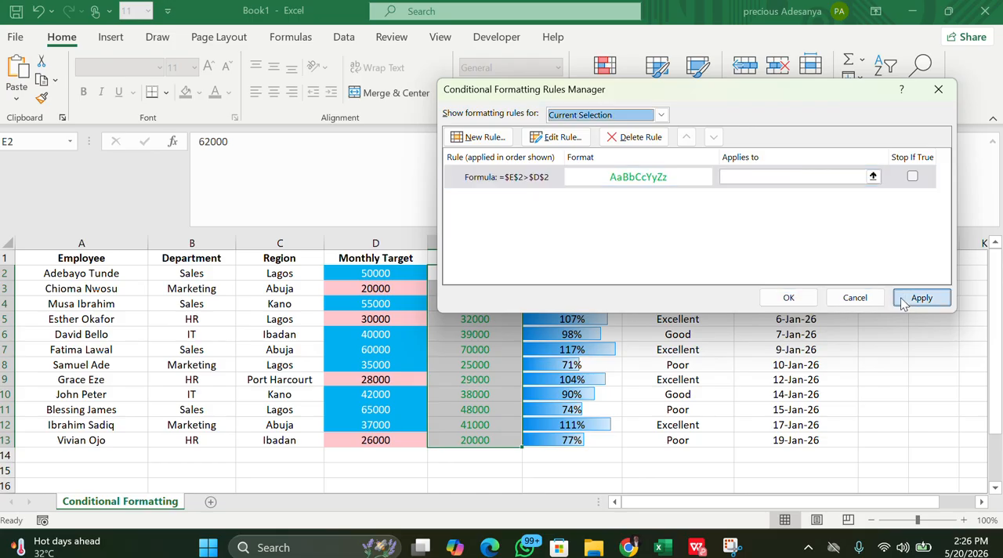
click(785, 304)
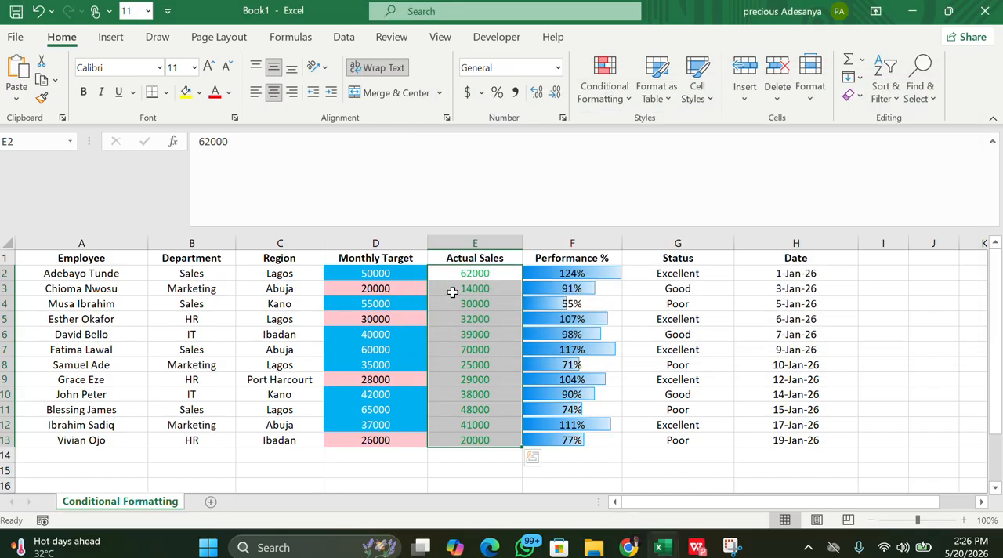
Reselect the Actual Sales values E2:E13 and review their rule formula and applied range in the rules manager
click(459, 290)
click(494, 378)
drag(467, 272, 502, 438)
click(605, 85)
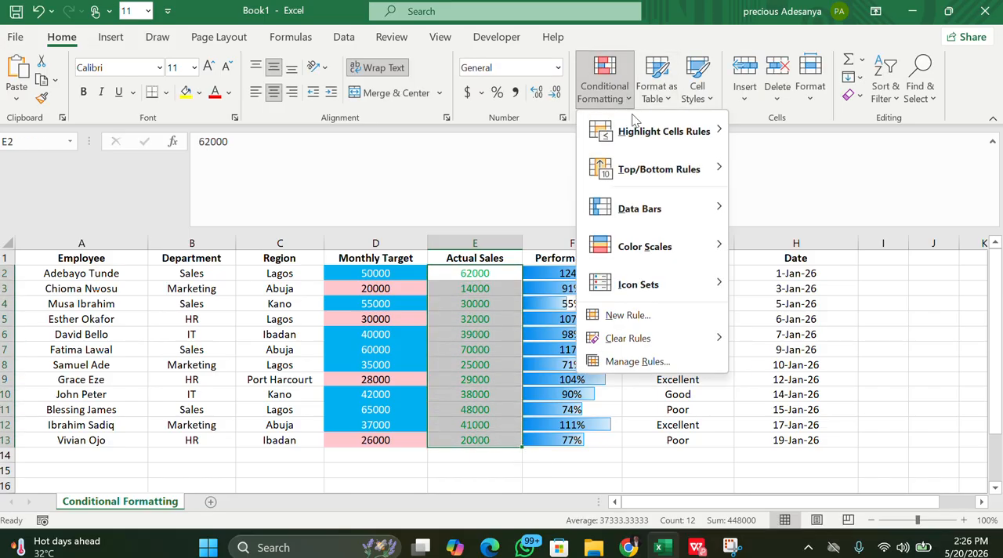
click(686, 362)
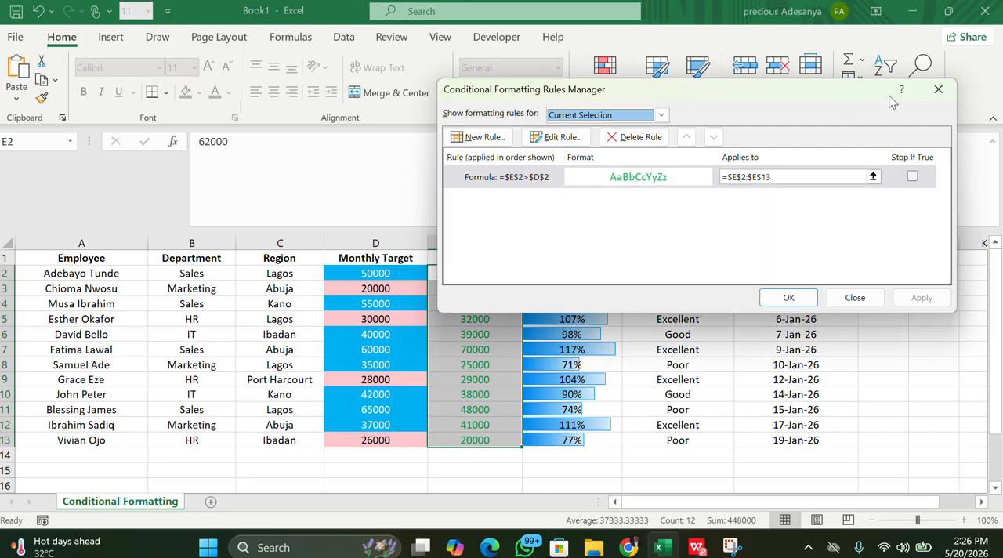
click(947, 90)
Clear the conditional formatting rules from the selected Actual Sales cells E2:E13
click(605, 85)
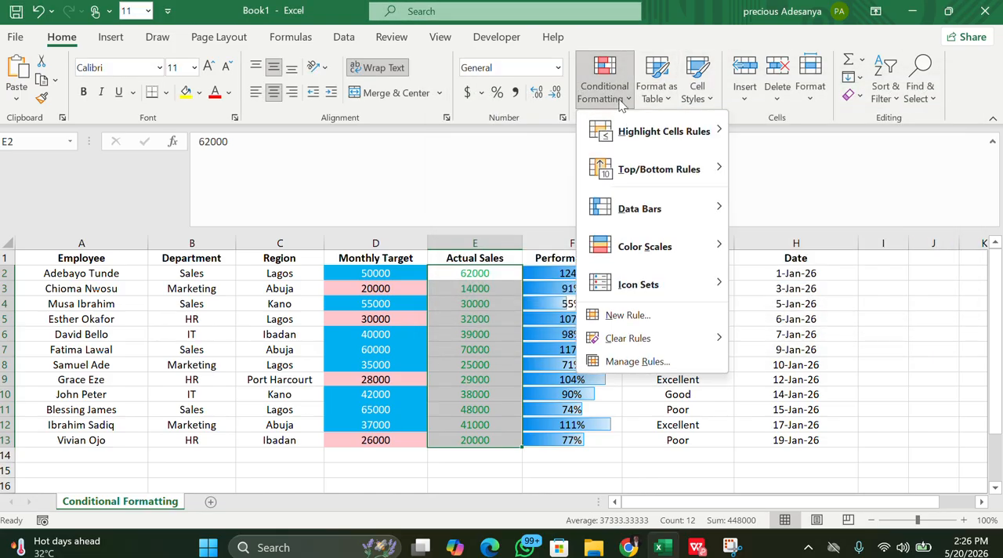
mouse_move(647, 338)
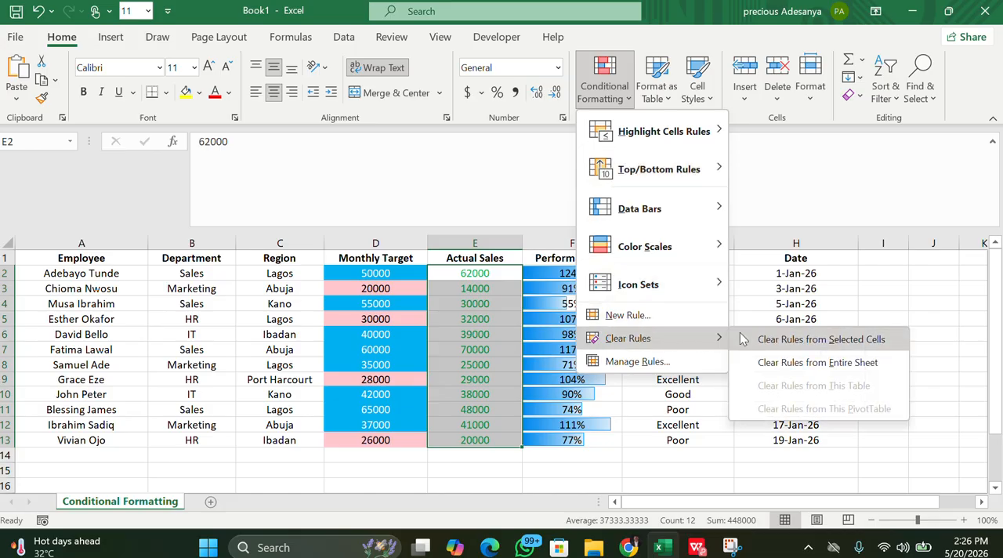
click(768, 339)
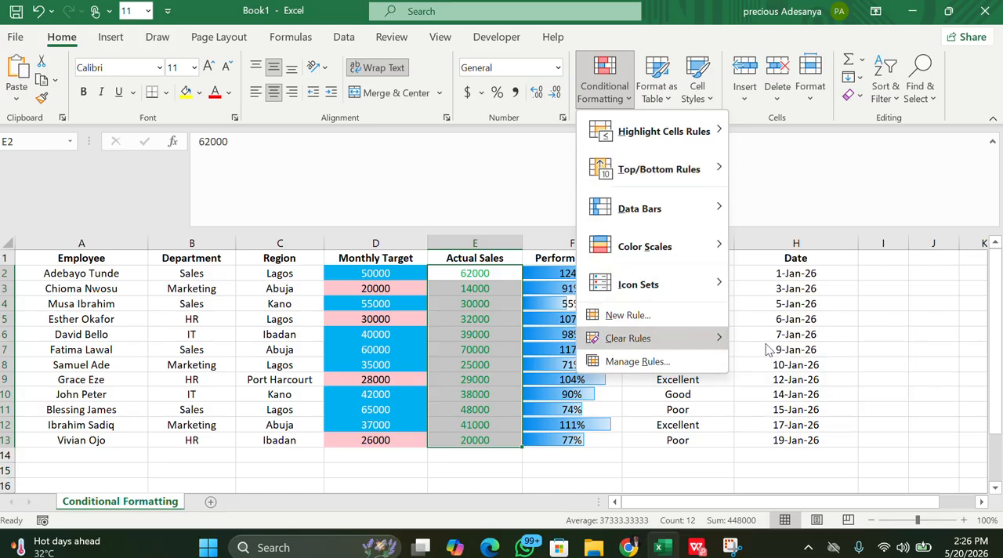
Try the three-star ratings icon set on the Actual Sales values in E2:E13, then undo it
click(630, 100)
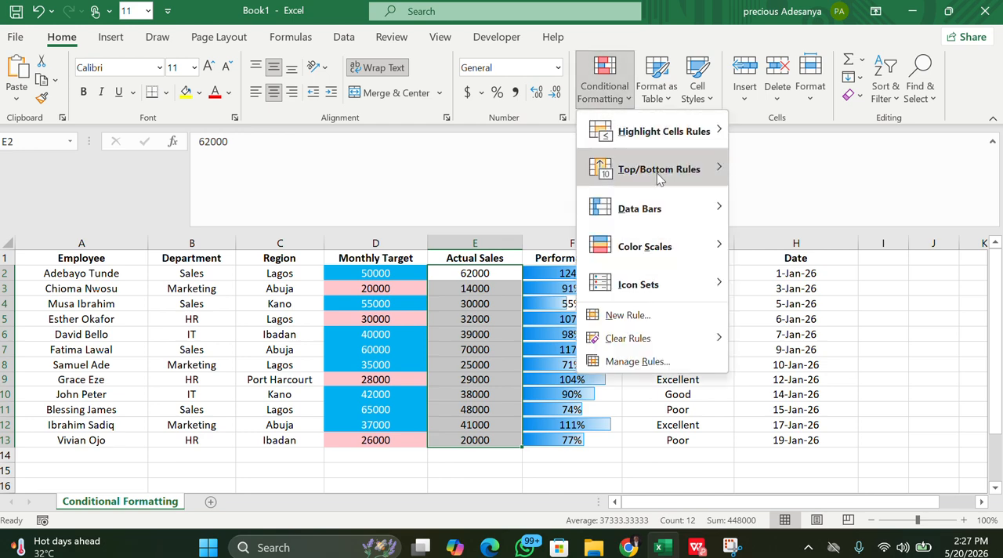
mouse_move(660, 188)
mouse_move(682, 212)
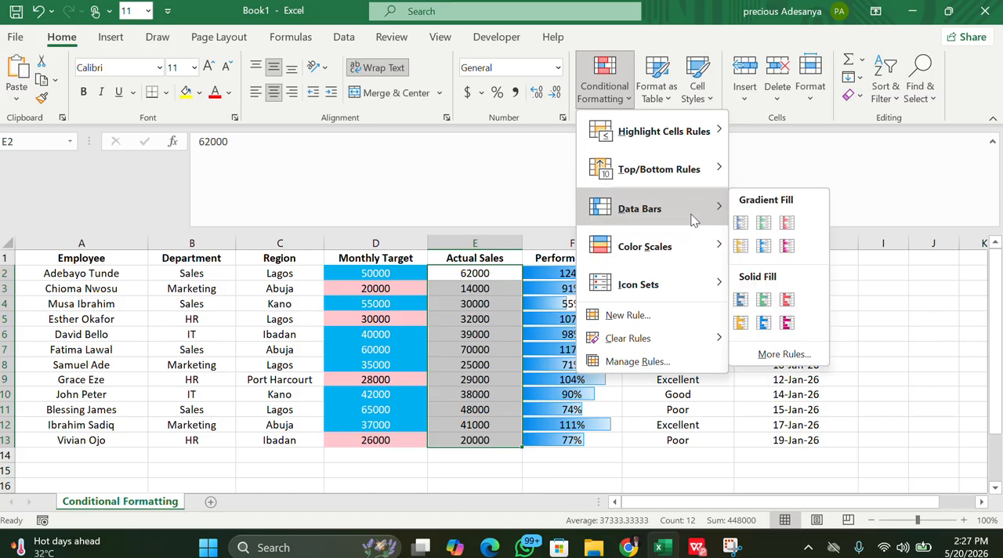
mouse_move(666, 278)
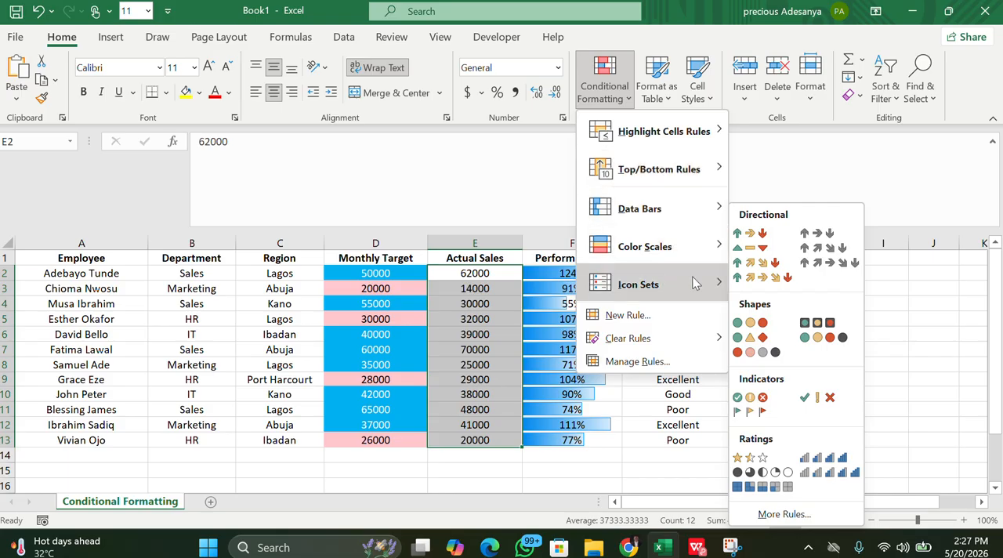
click(750, 458)
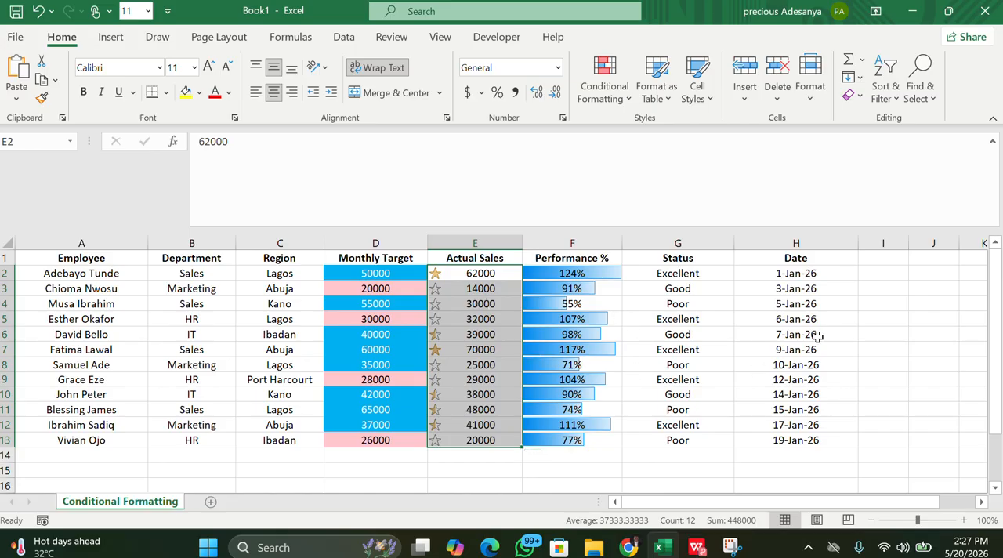
click(840, 302)
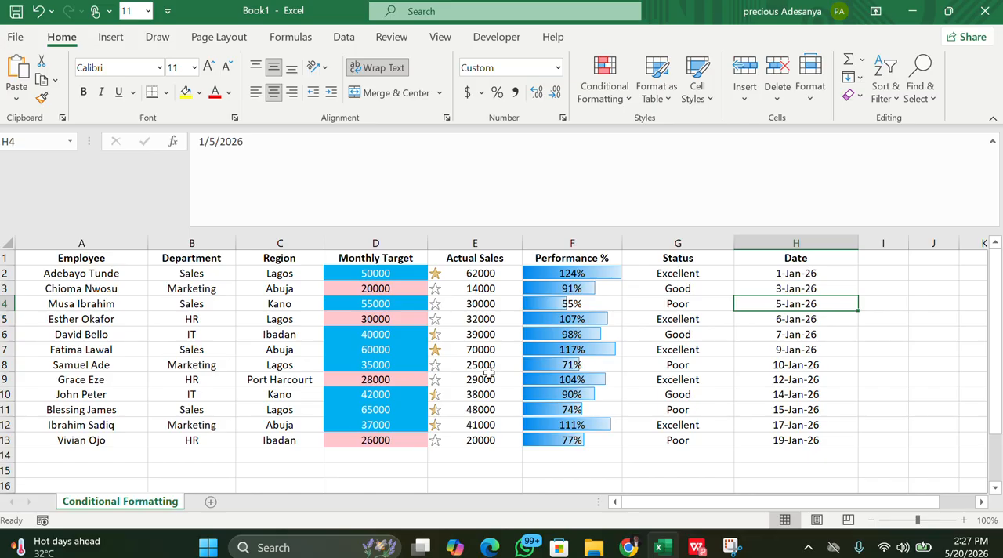
key(ctrl+z)
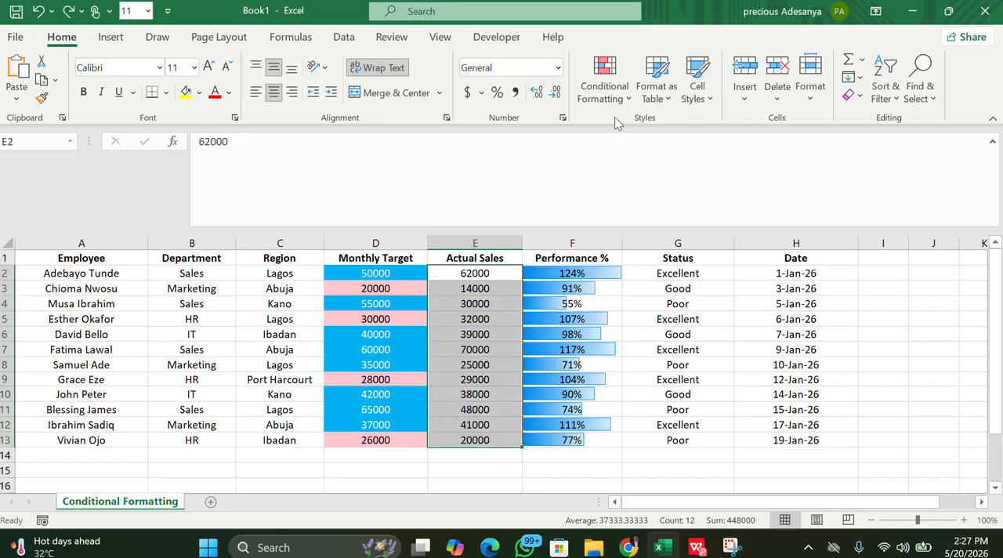
Try the three-star ratings icon set on the text entries in the Status range G2:G13
drag(659, 269, 676, 441)
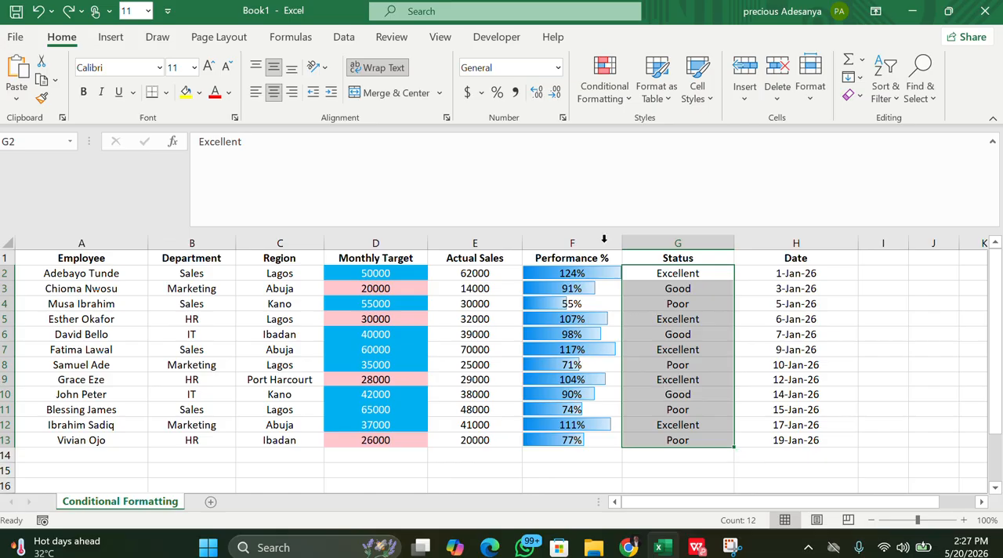
click(611, 90)
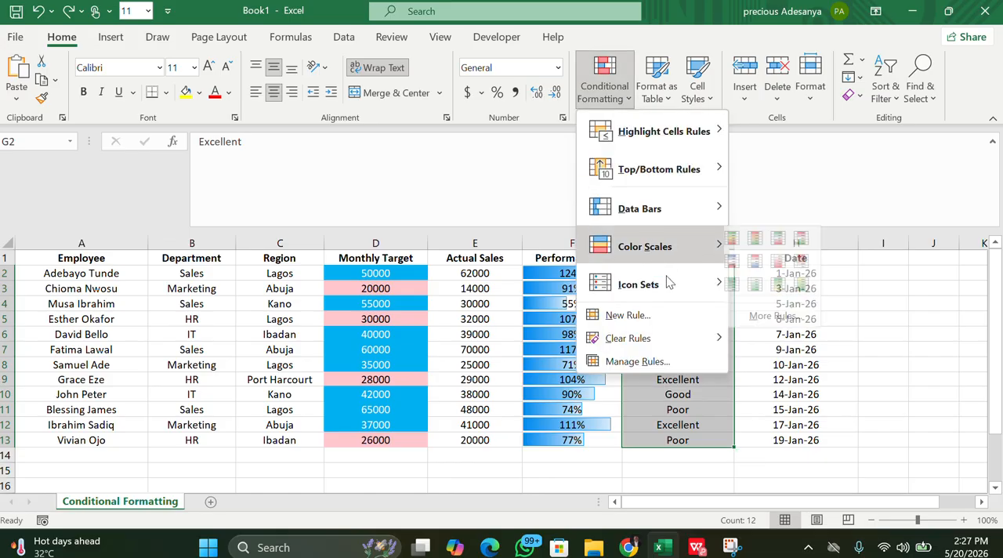
mouse_move(667, 283)
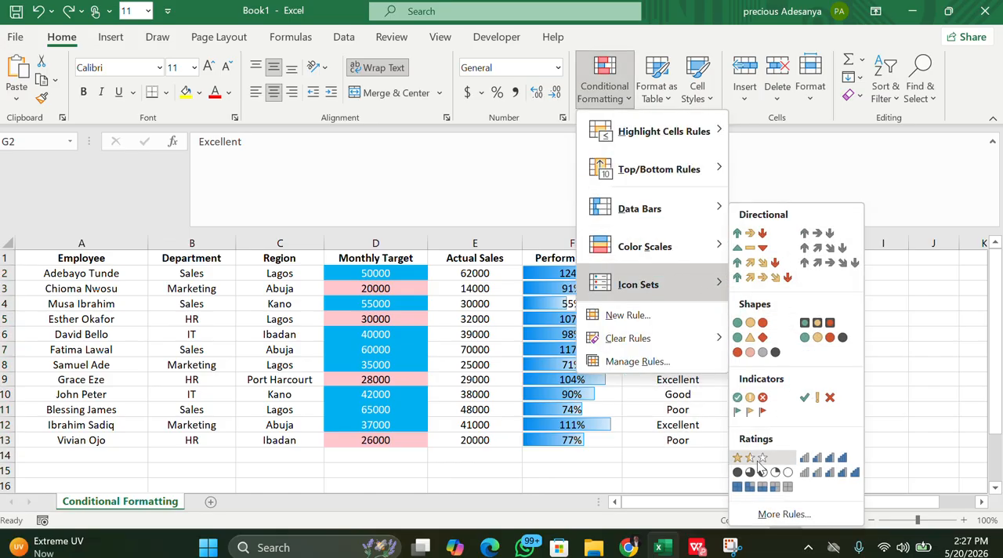
click(750, 457)
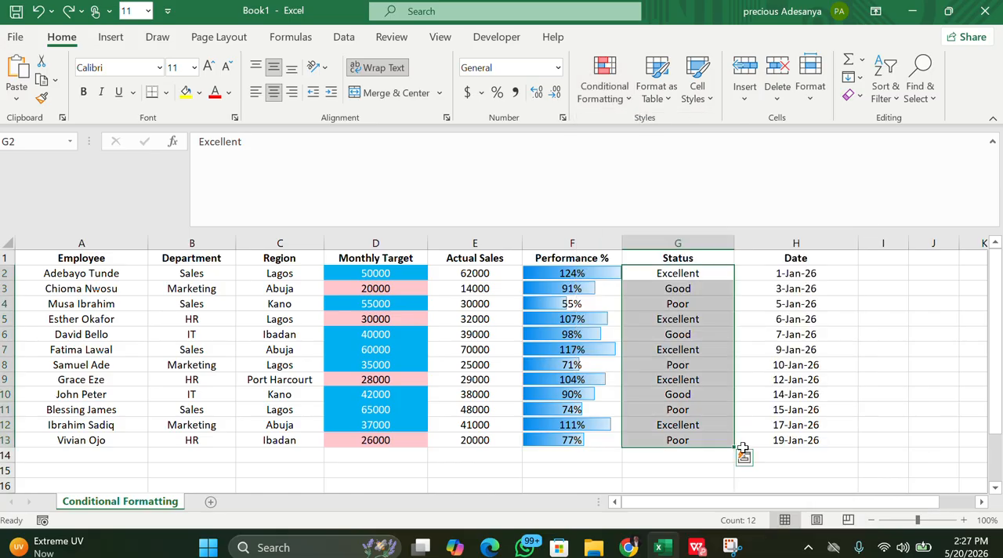
Select the Actual Sales values E2:E13, apply the three-star ratings icon set and deselect the range
drag(466, 272, 501, 440)
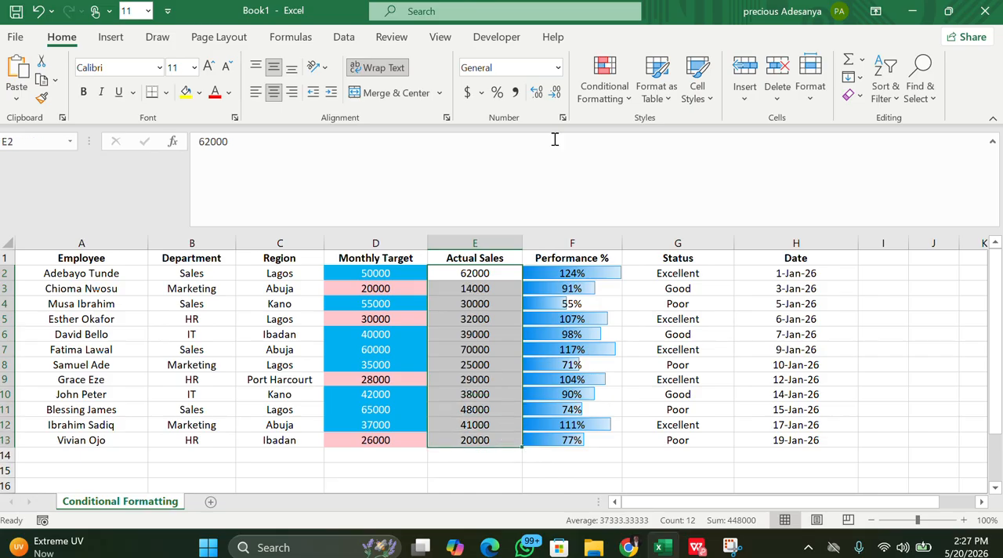
click(623, 93)
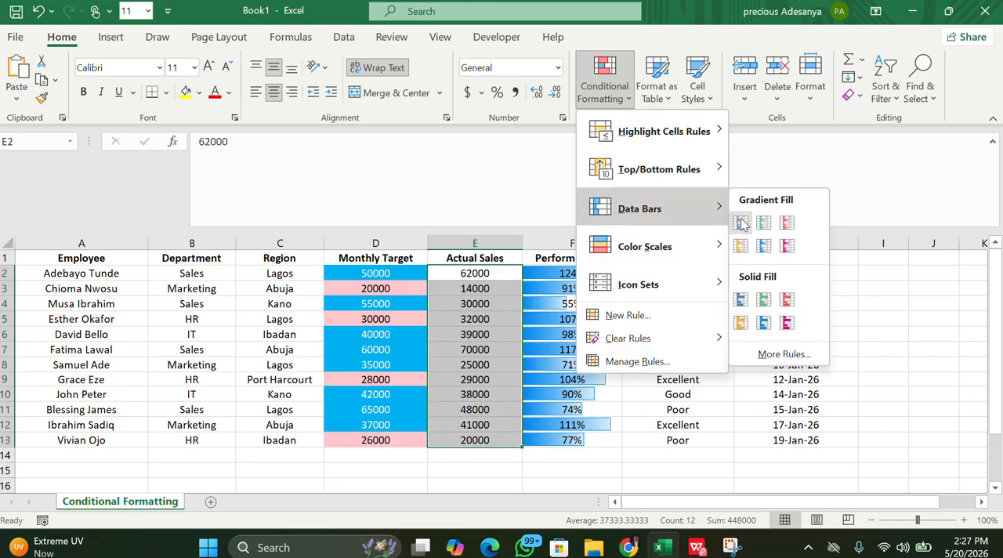
mouse_move(721, 259)
mouse_move(716, 282)
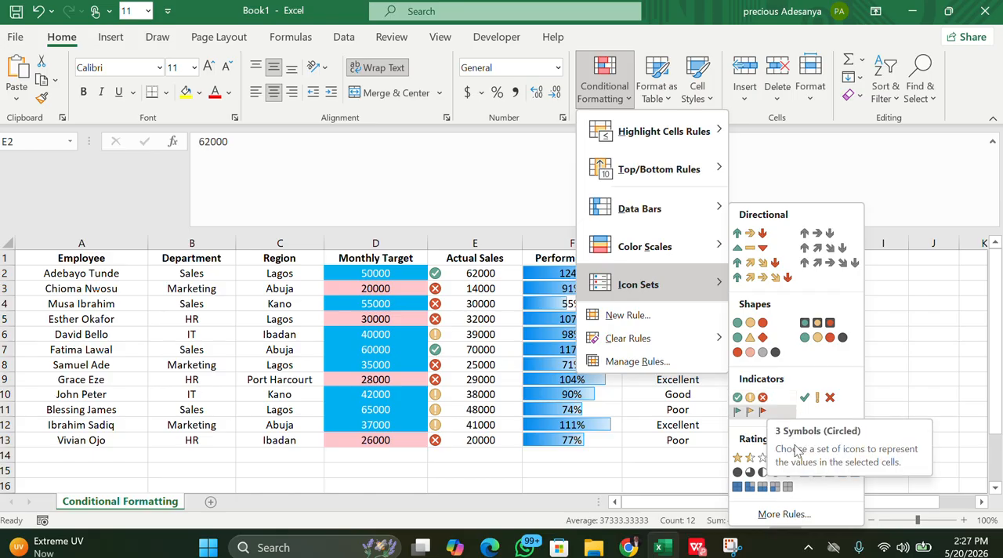
click(742, 457)
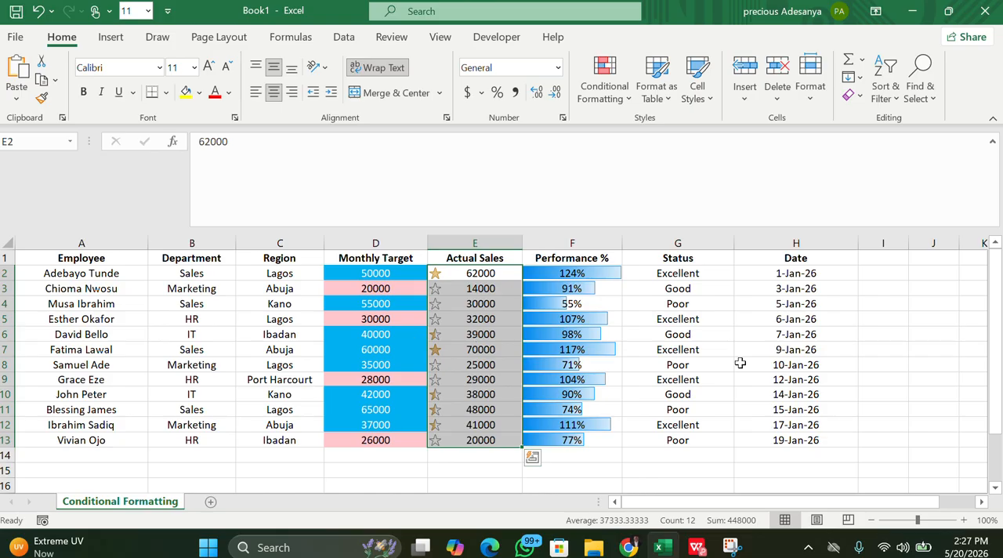
click(912, 287)
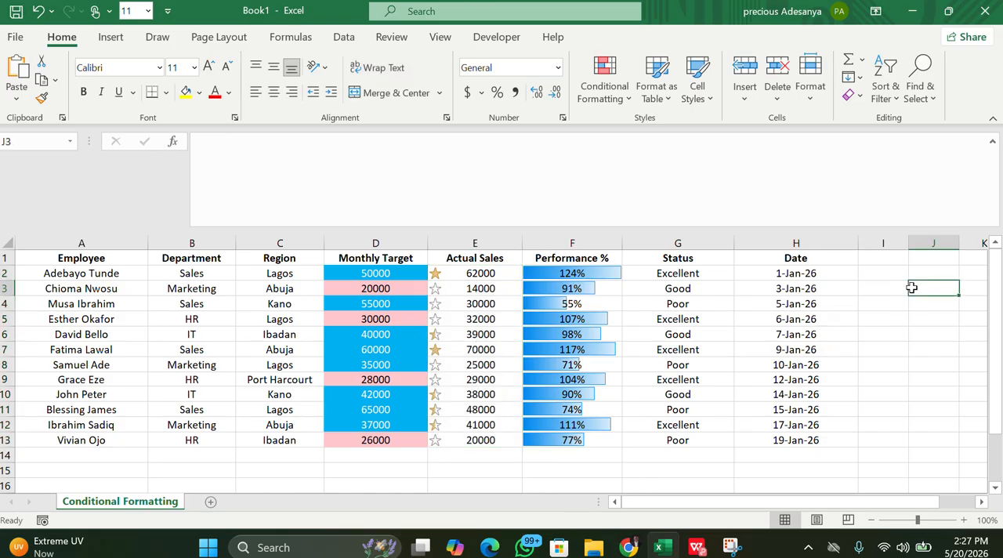